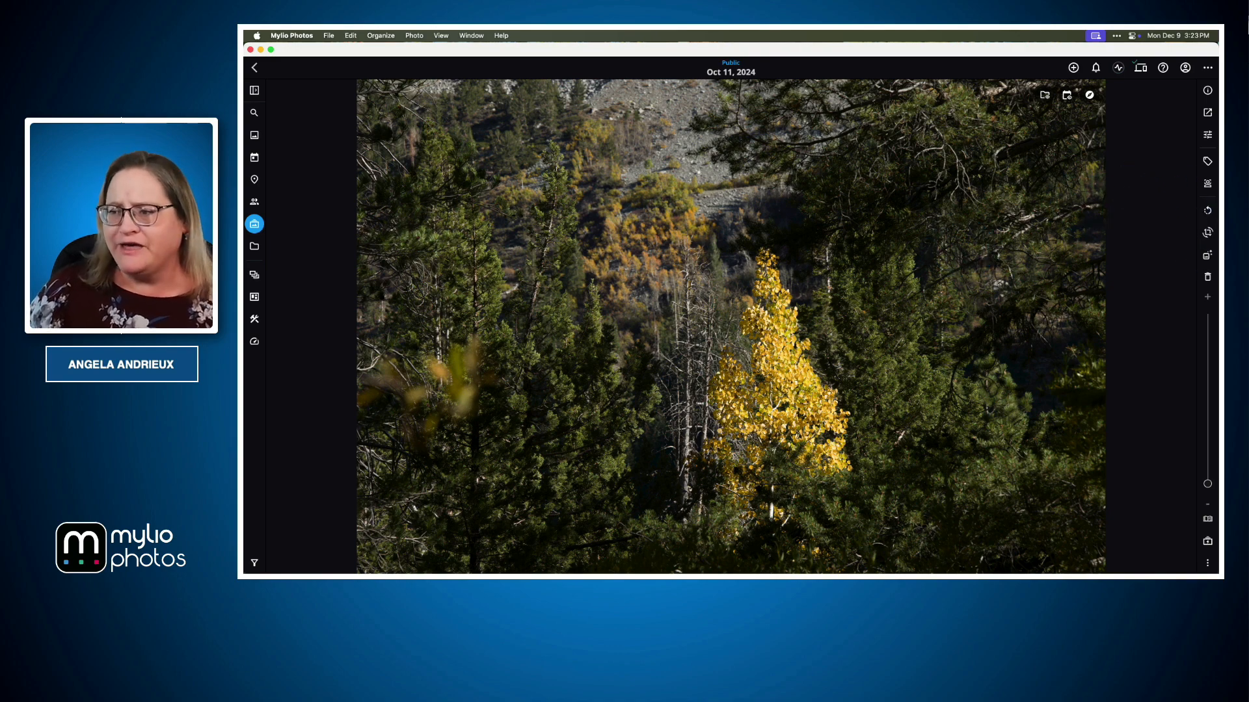
Crop the photo with a Square aspect ratio, tightening the frame around the yellow tree.
left_click(1208, 232)
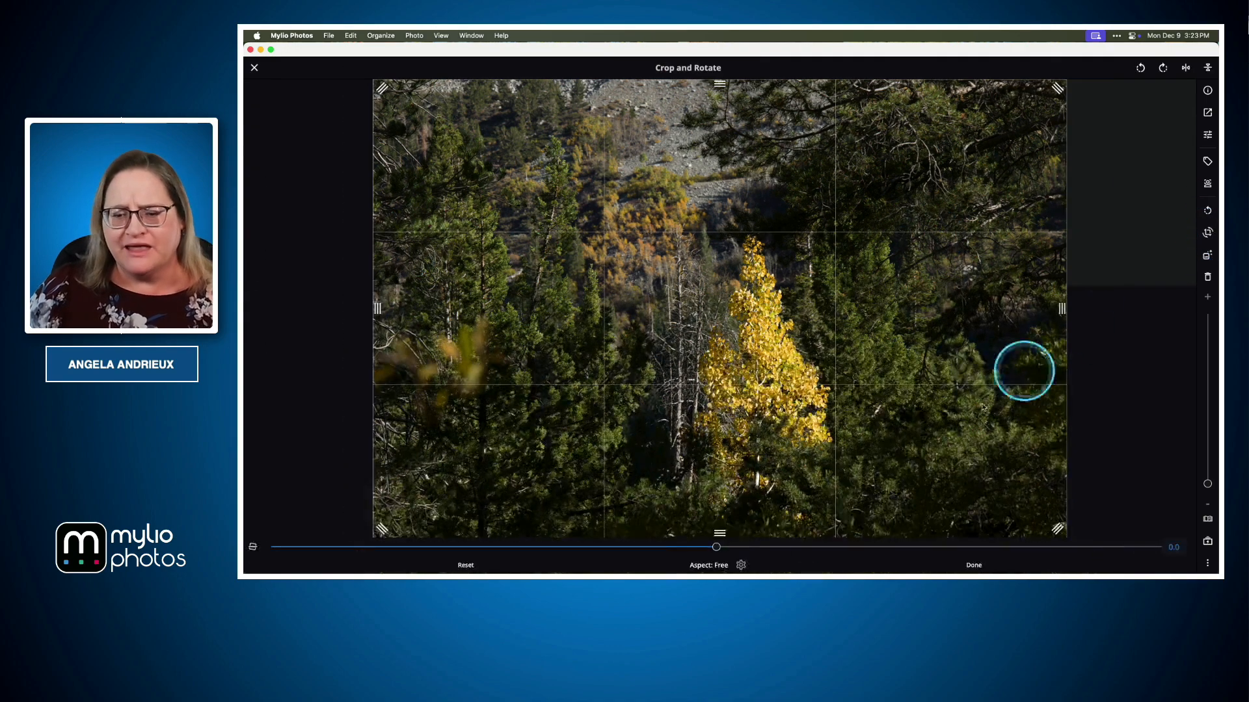
left_click(719, 566)
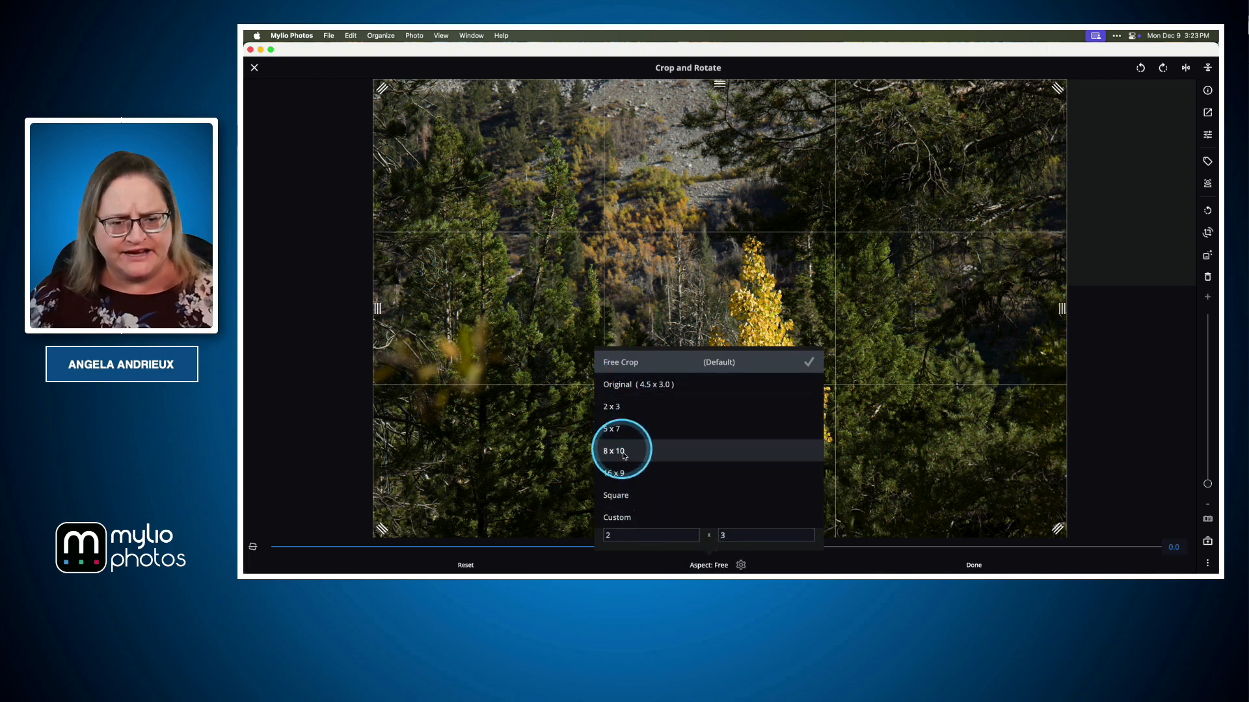
left_click(616, 496)
left_click_drag(683, 432, 847, 405)
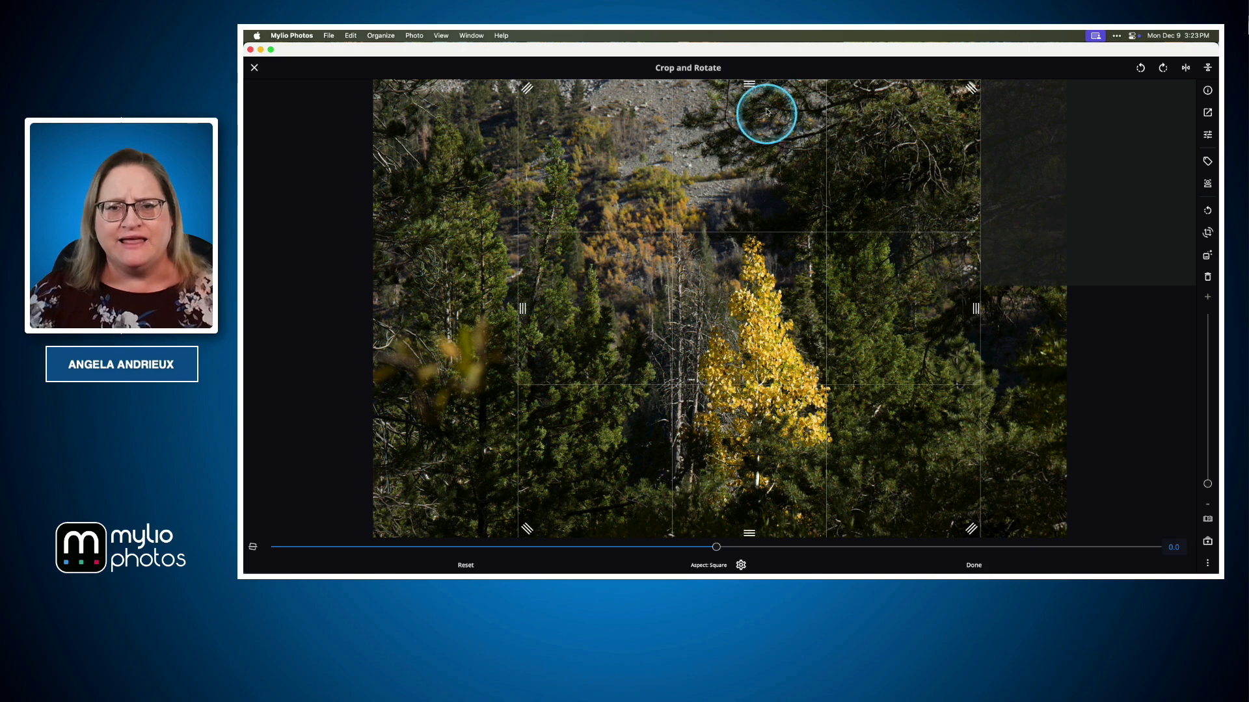
left_click_drag(755, 82, 760, 191)
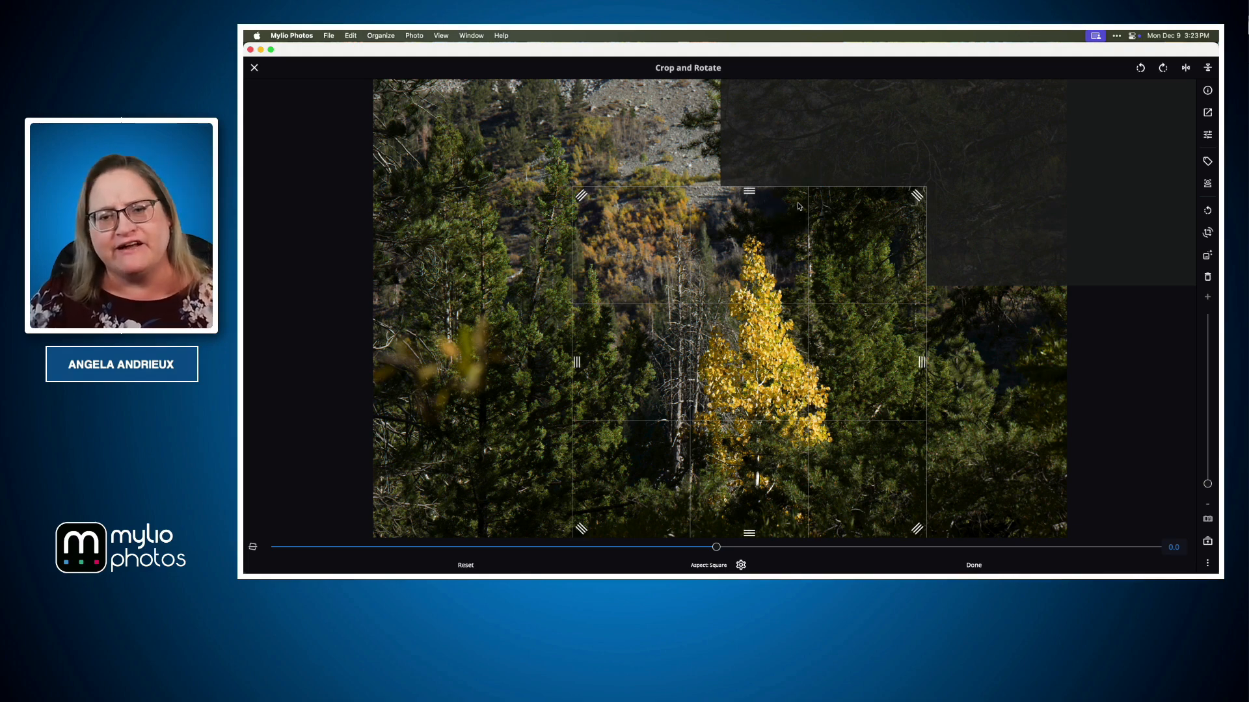
key("Return")
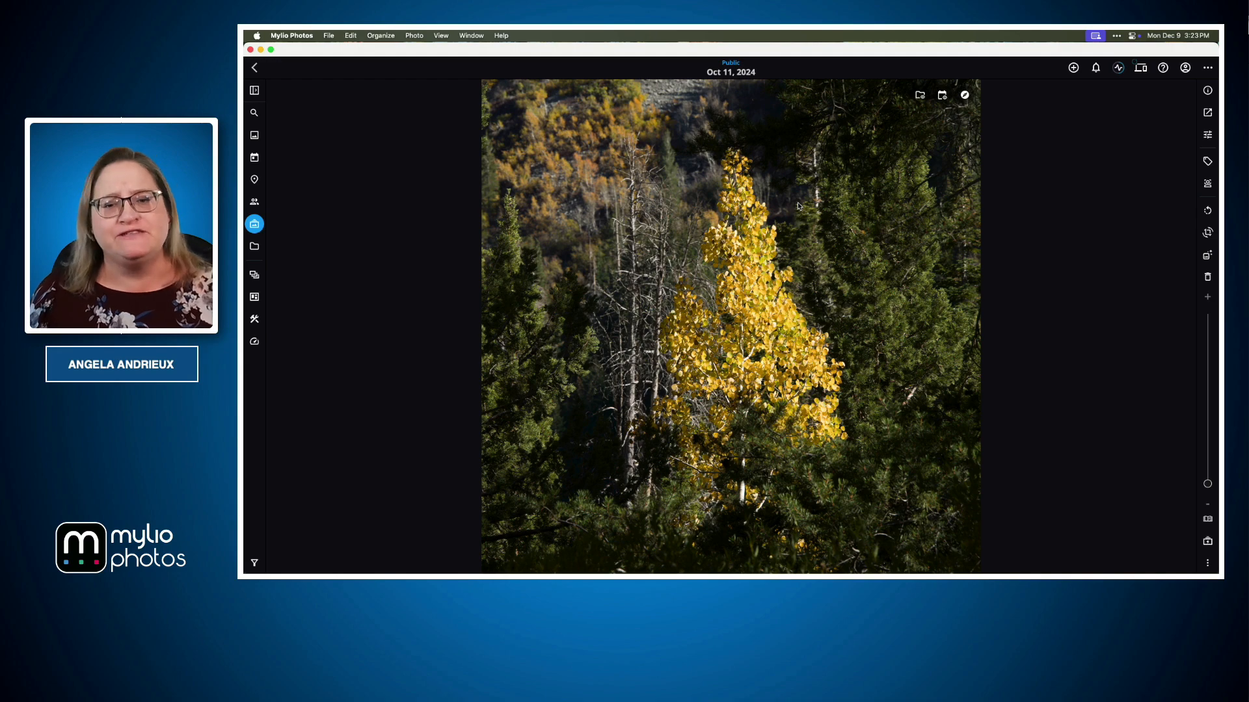
View the edited versions of the yellow tree photo and return to the 04-Photo Puzzle album.
key("Right")
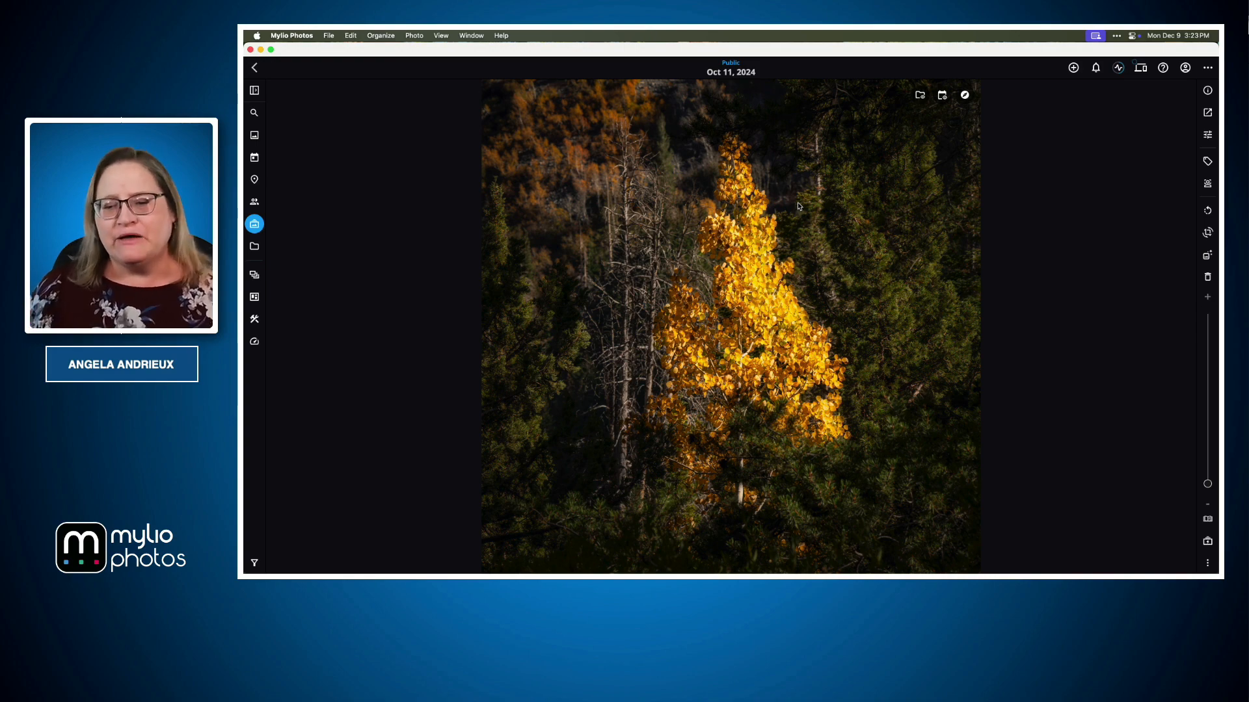
key("Right")
key("Left")
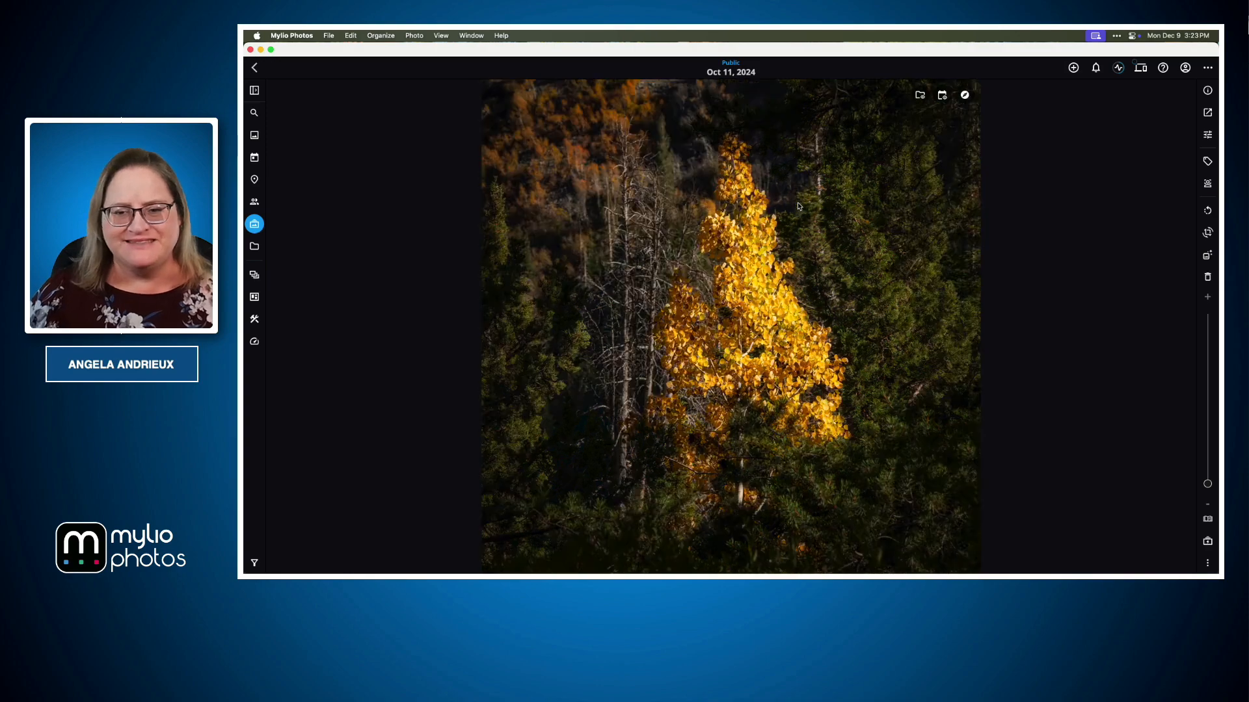
key("Escape")
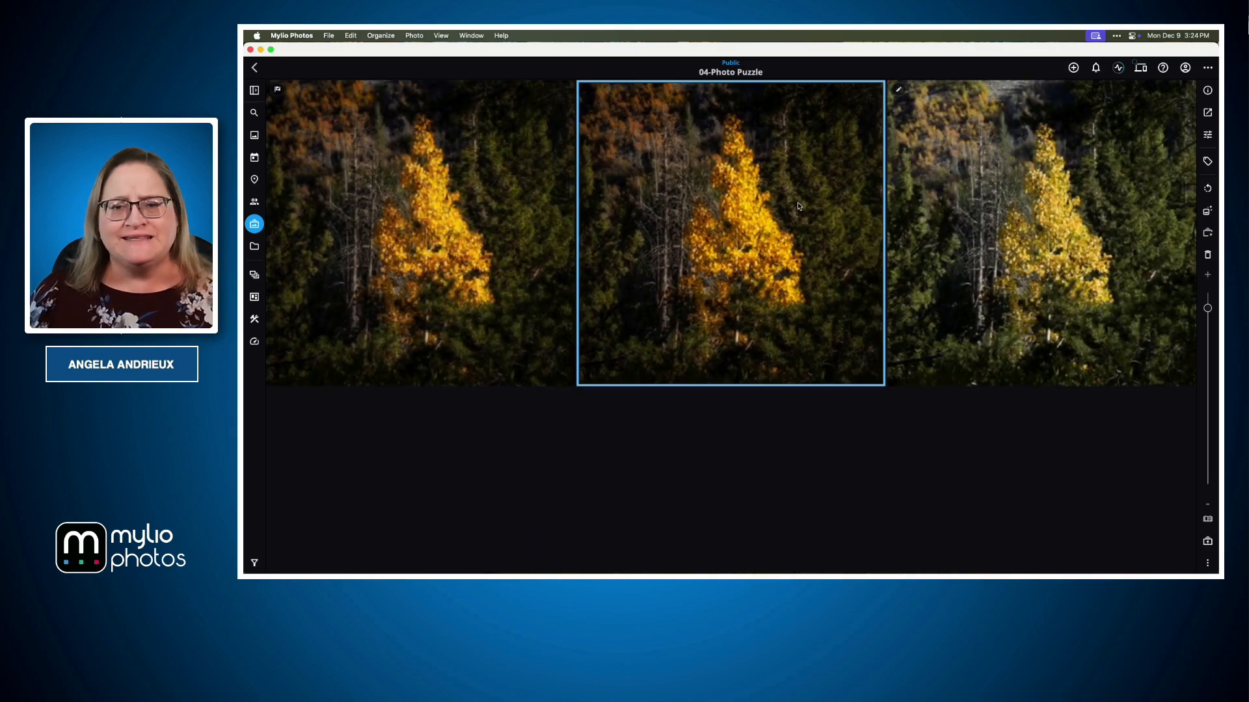
Show the photo info to compare the pixel dimensions of the first edited photo and the topaz-Photo-AI version.
left_click(465, 214)
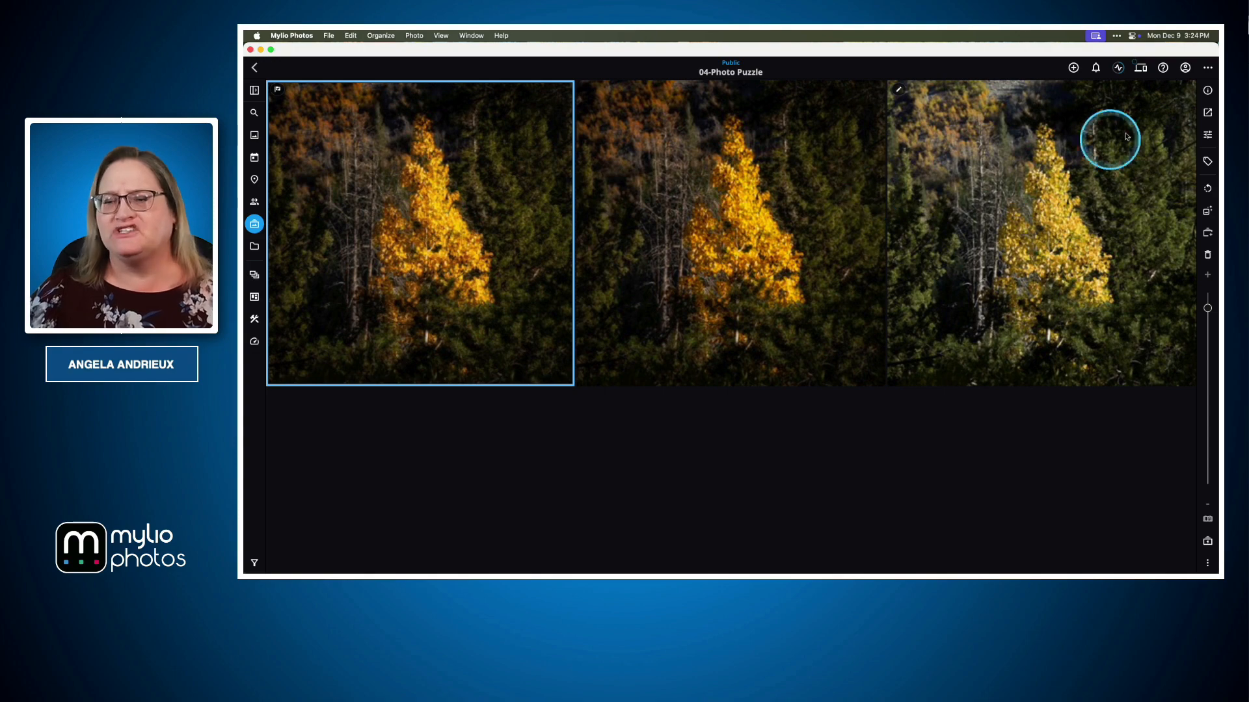
left_click(1207, 92)
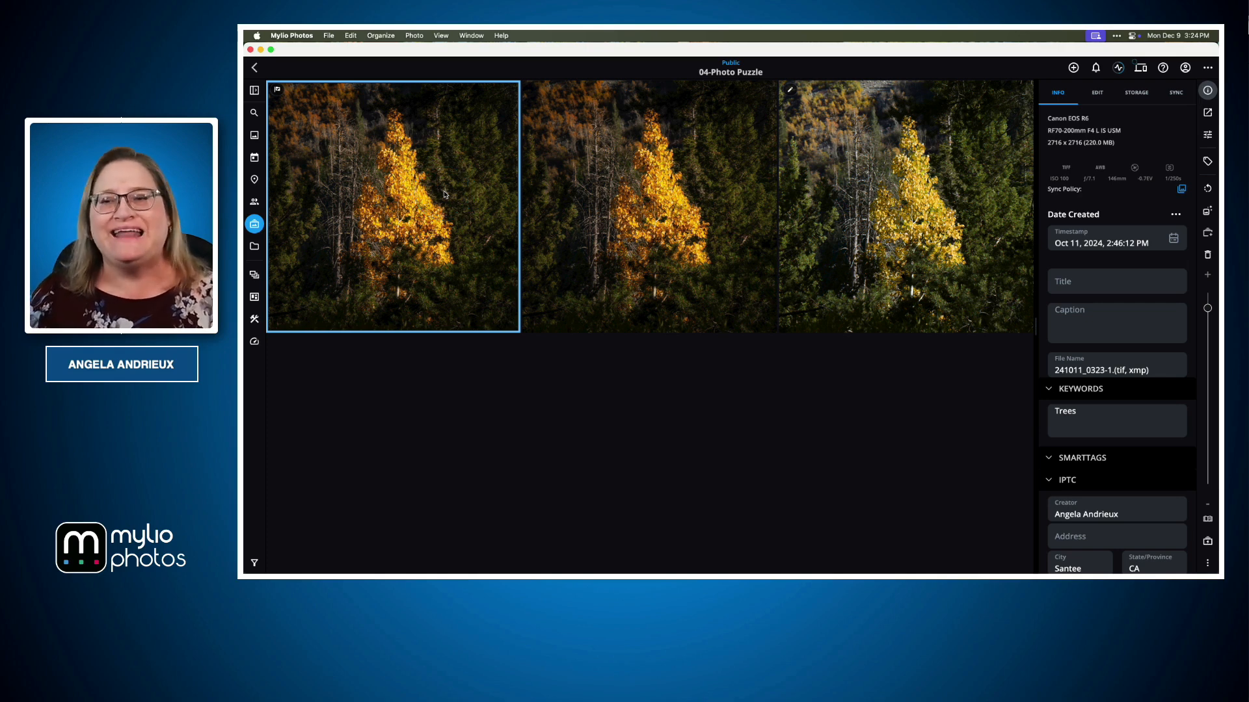
left_click(665, 220)
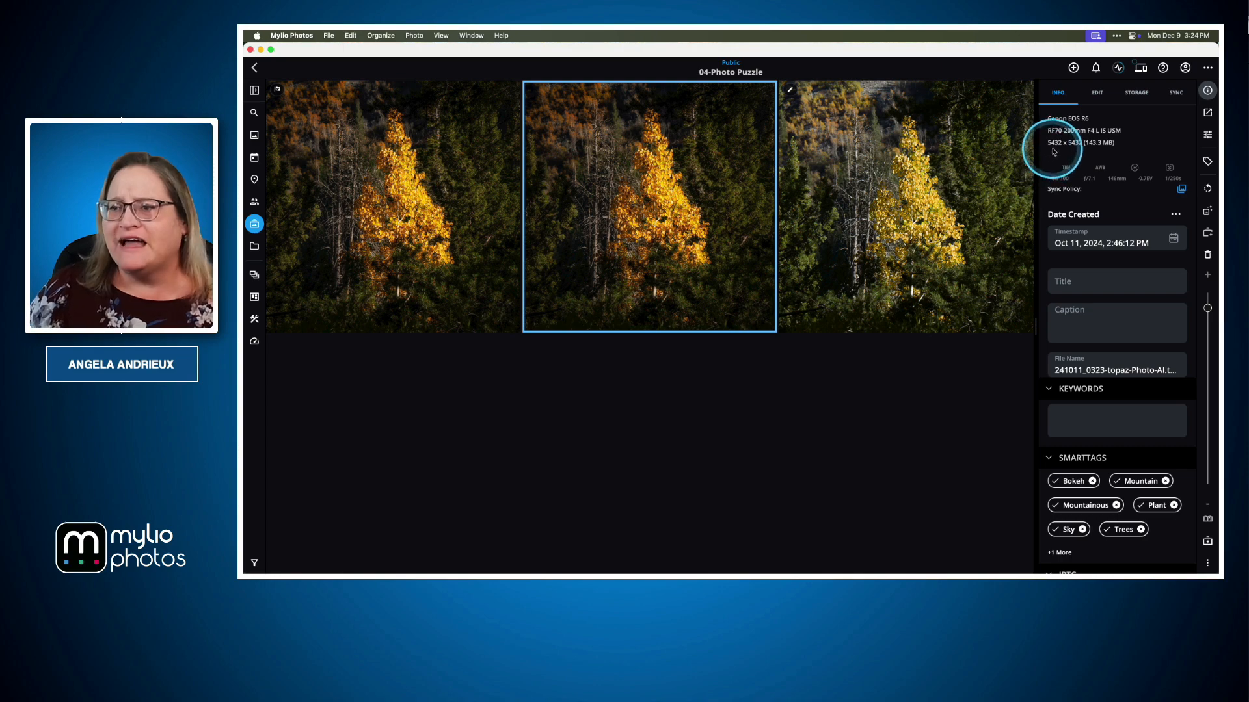
Open the topaz-Photo-AI version, inspect the leaves at 100% and return to the full image.
double_click(728, 199)
left_click(662, 265)
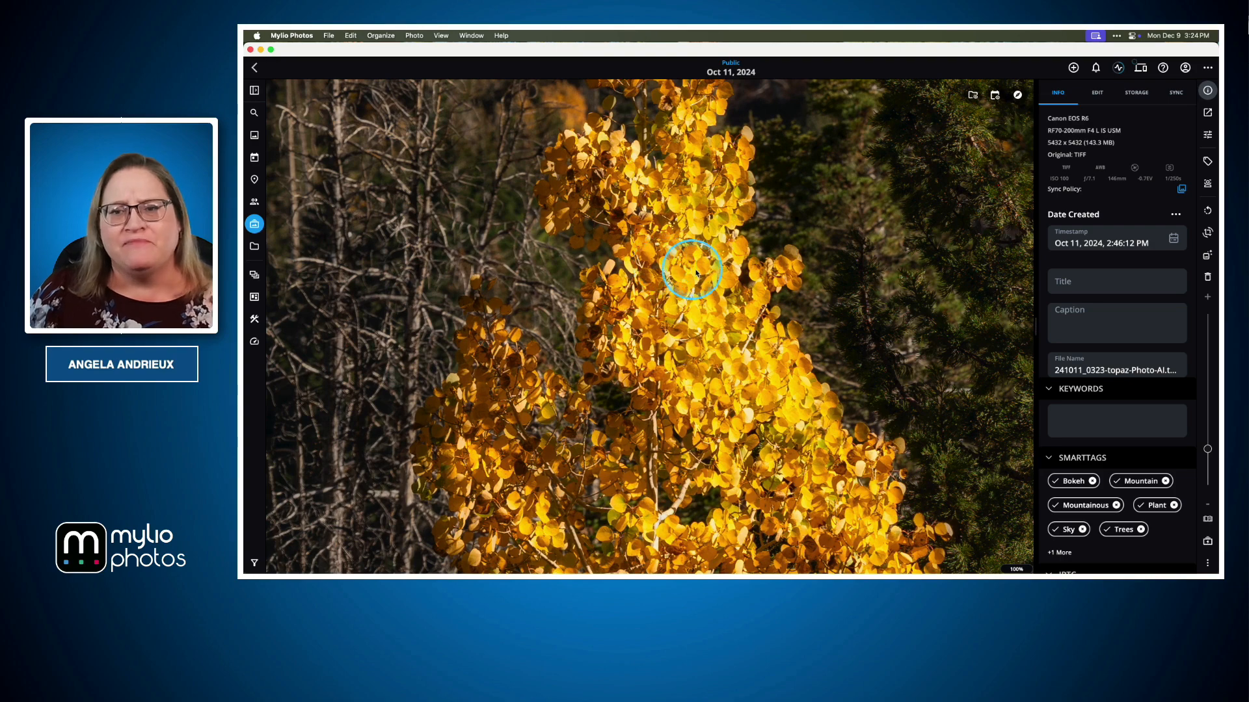
scroll(697, 269, "right", 3)
scroll(696, 270, "left", 3)
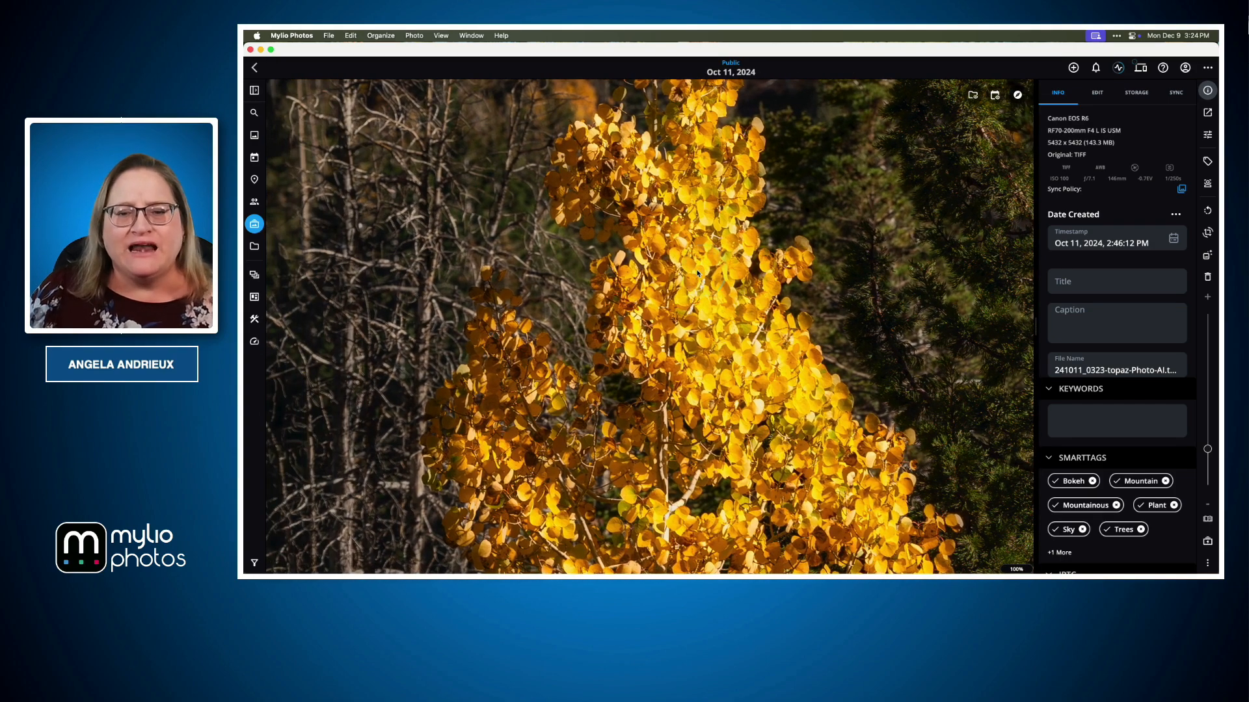
left_click(697, 272)
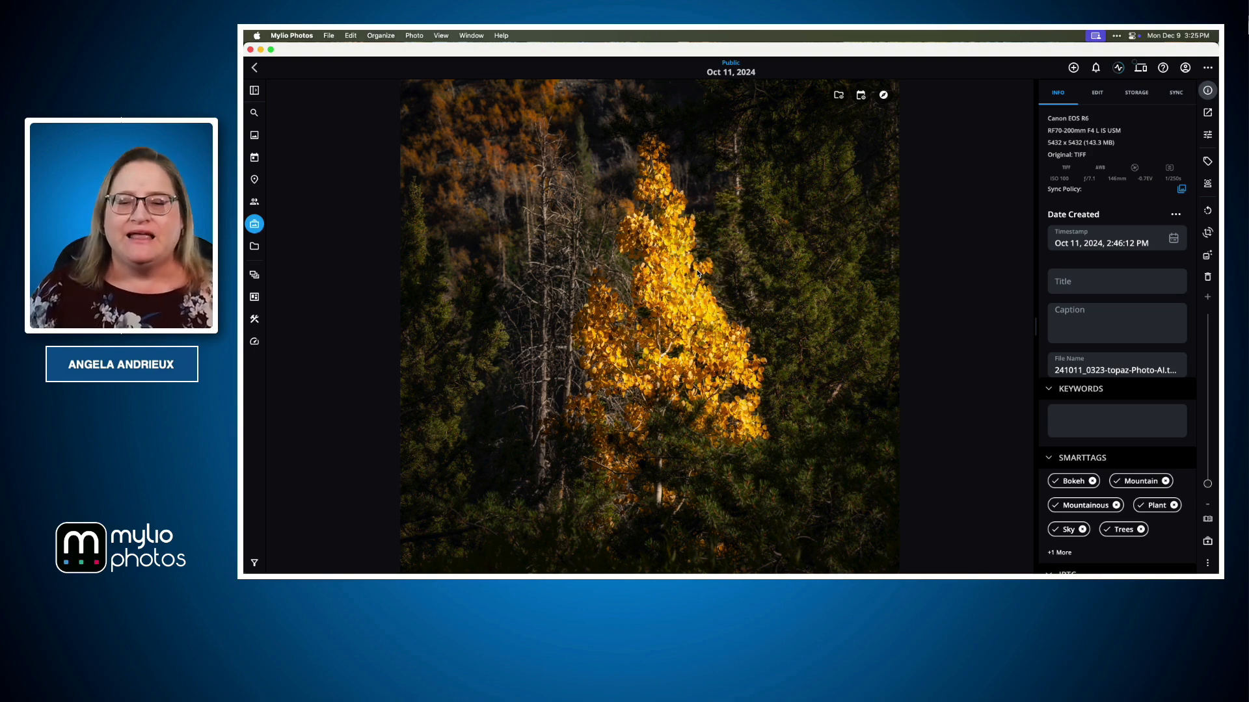
key("super+Tab")
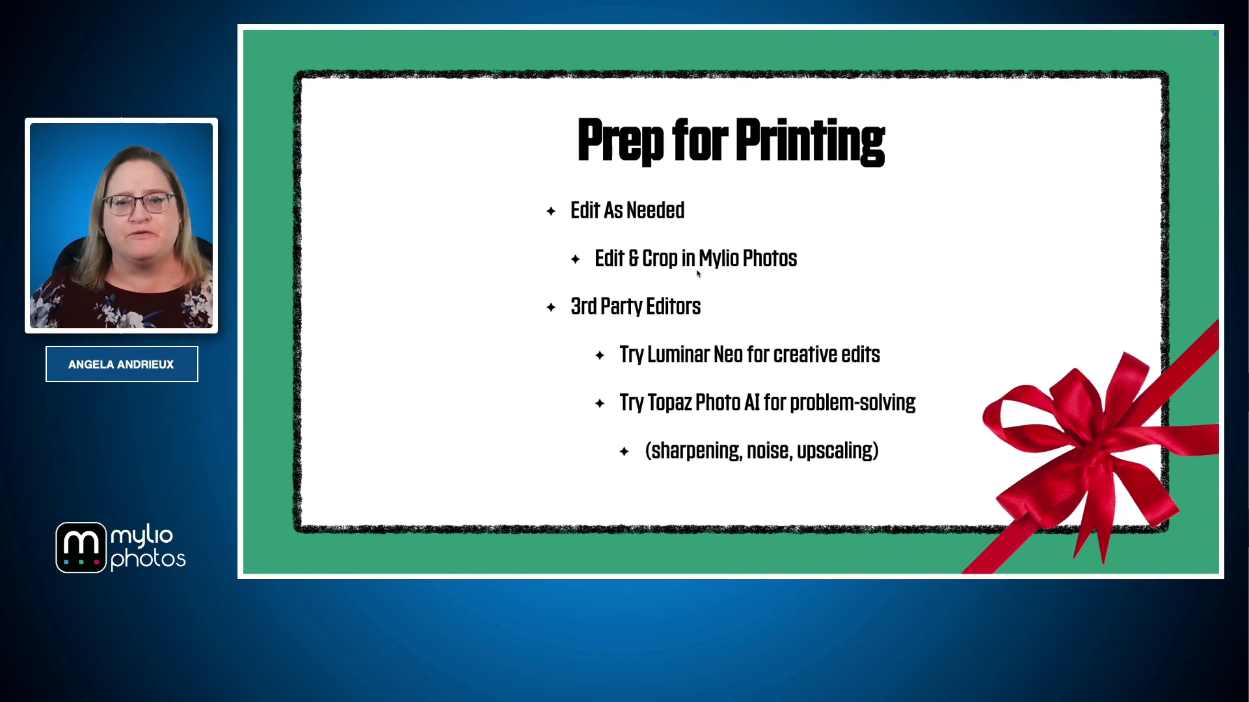
key("Right")
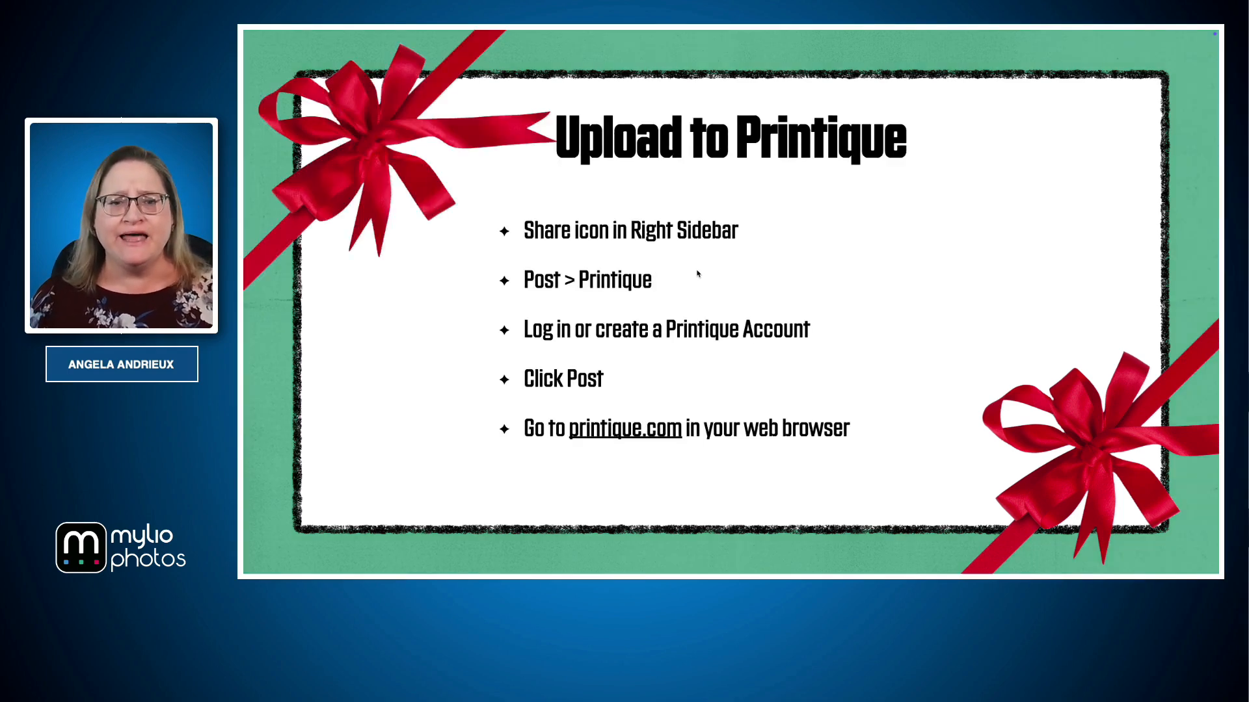
Return to Mylio Photos and start sharing the open photo as a post to Printique.
key("super+Tab")
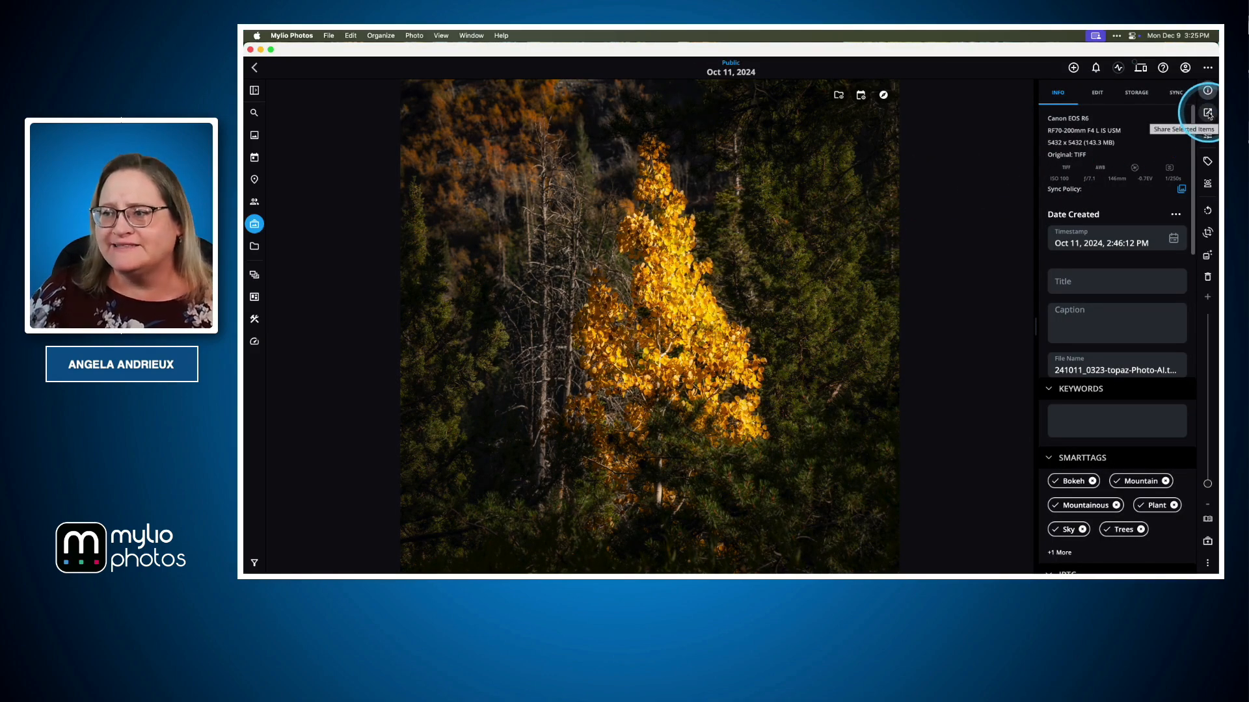
left_click(1207, 114)
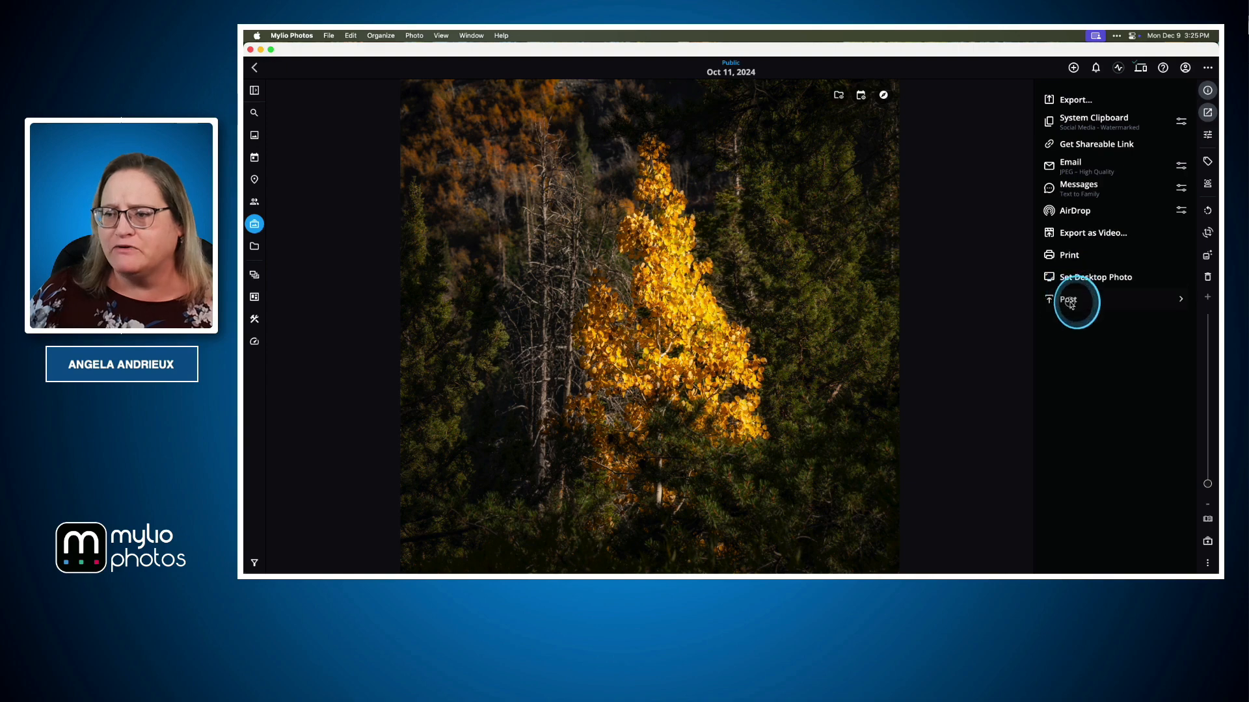
left_click(1073, 301)
left_click(1078, 205)
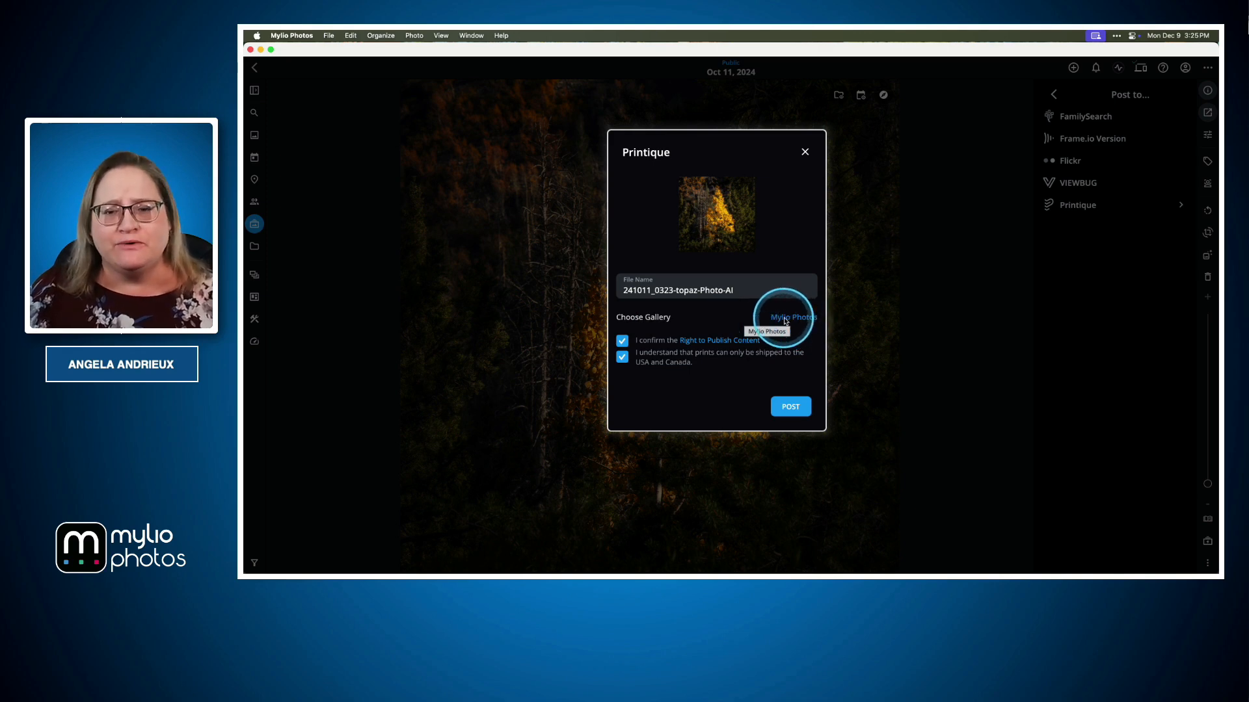
Choose the Mylio Photos gallery as the destination and post the photo to Printique.
left_click(804, 318)
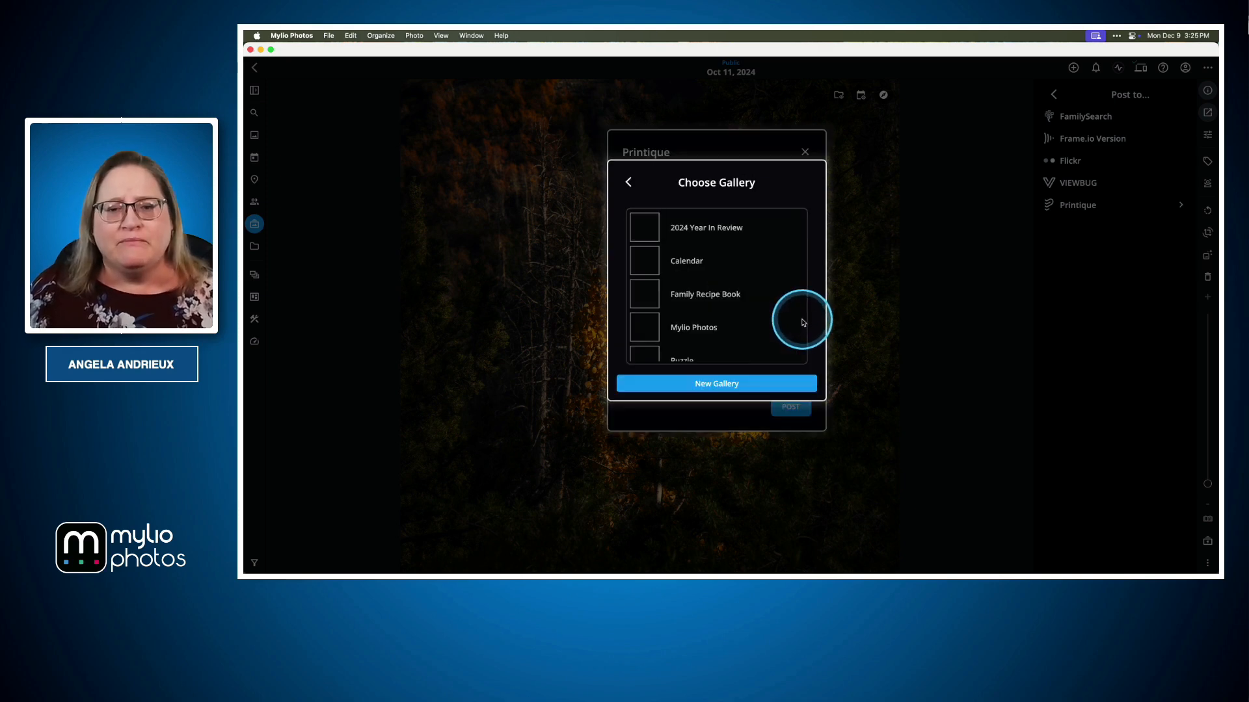
scroll(765, 261, "down", 3)
scroll(765, 261, "up", 4)
scroll(758, 259, "down", 3)
scroll(687, 278, "up", 3)
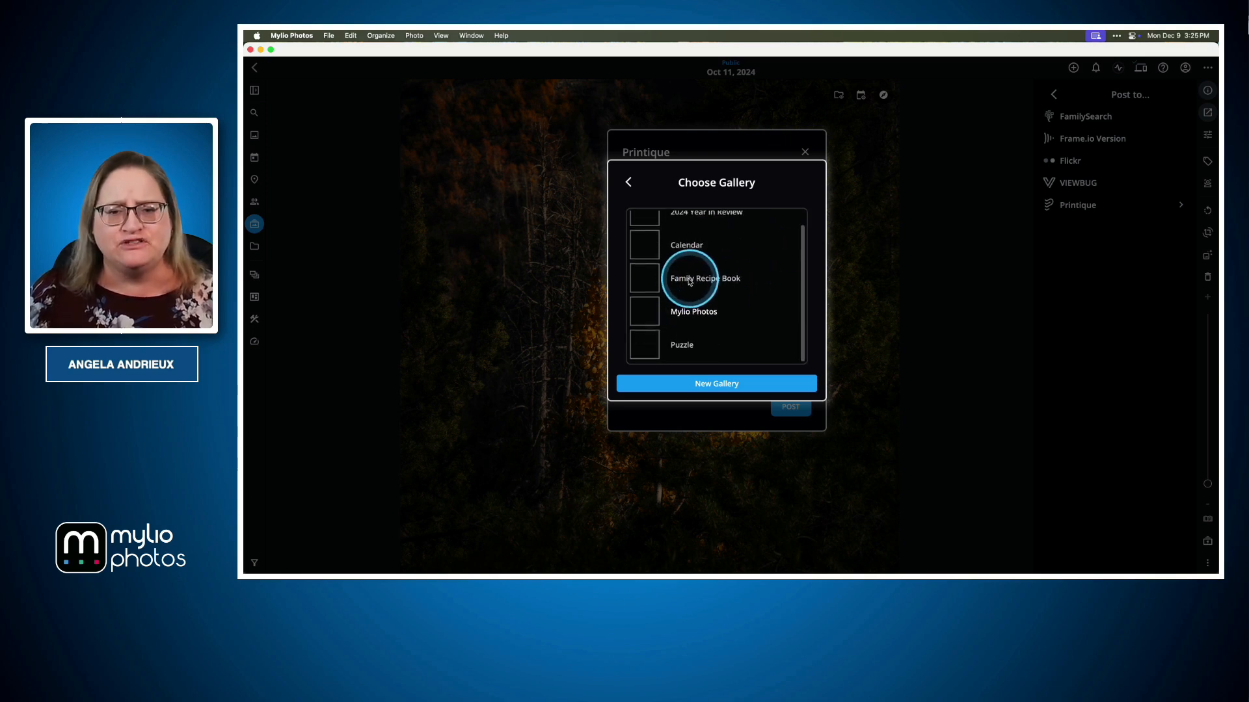
left_click(688, 301)
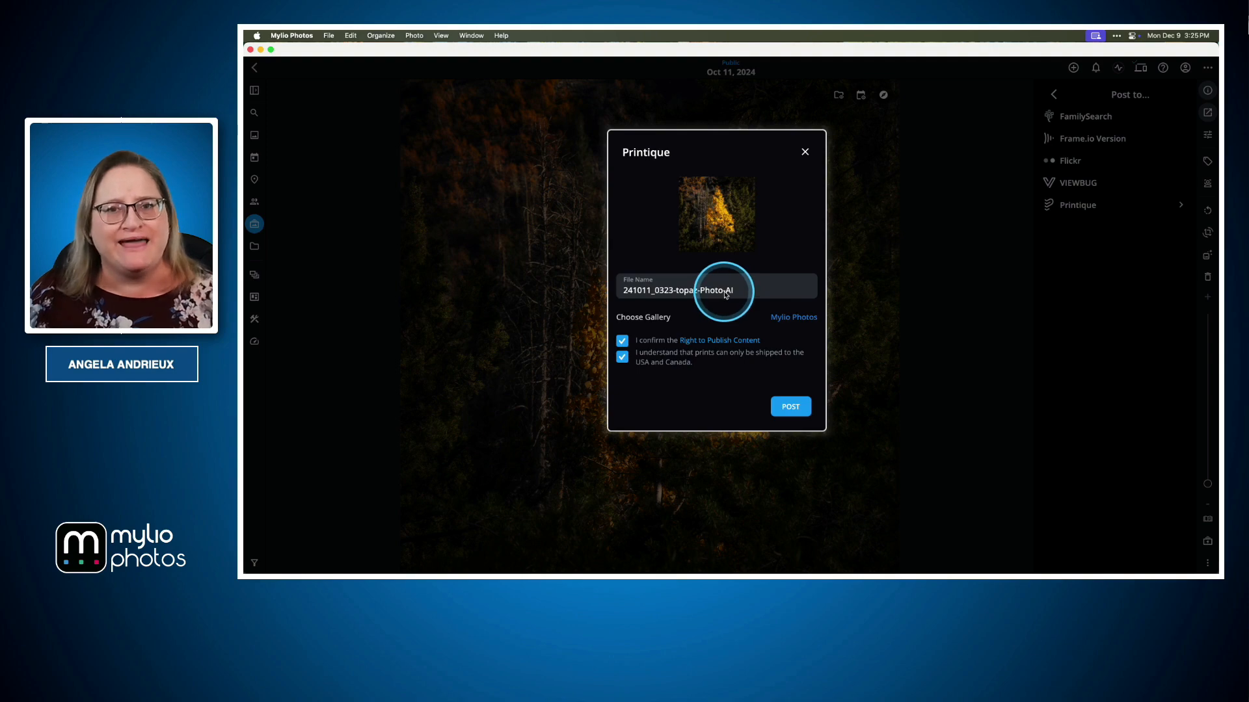
left_click(794, 406)
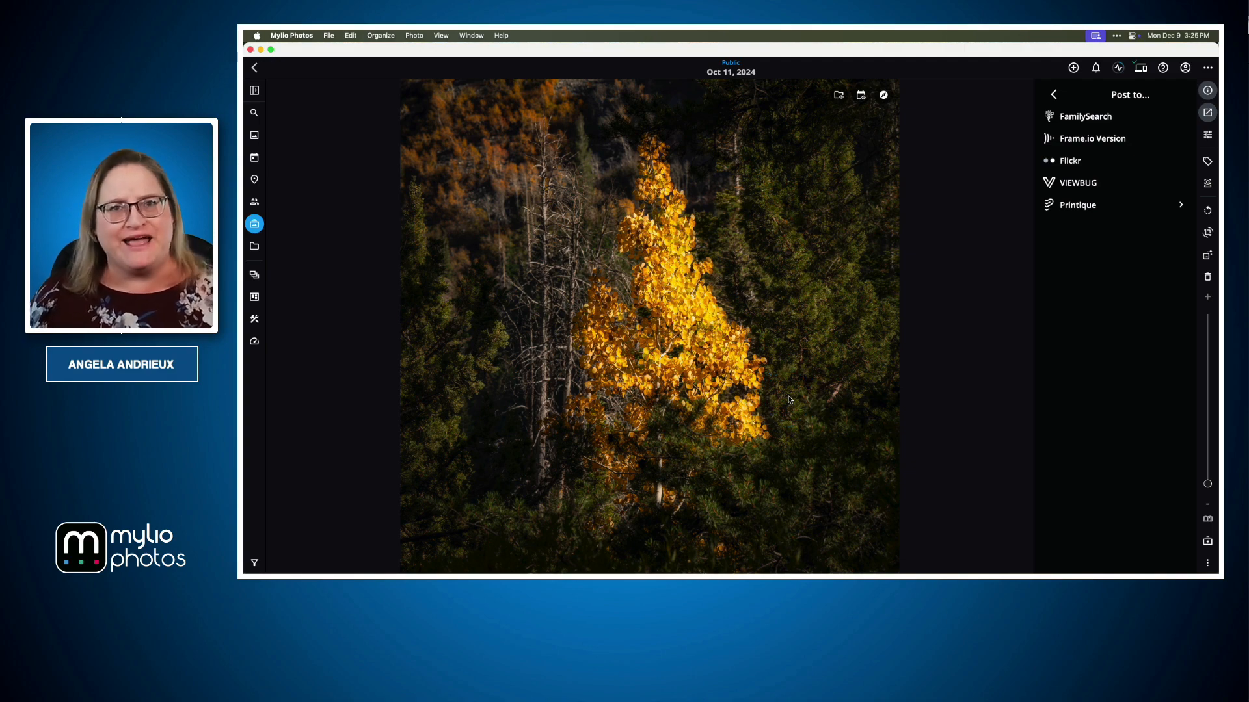
key("super+Tab")
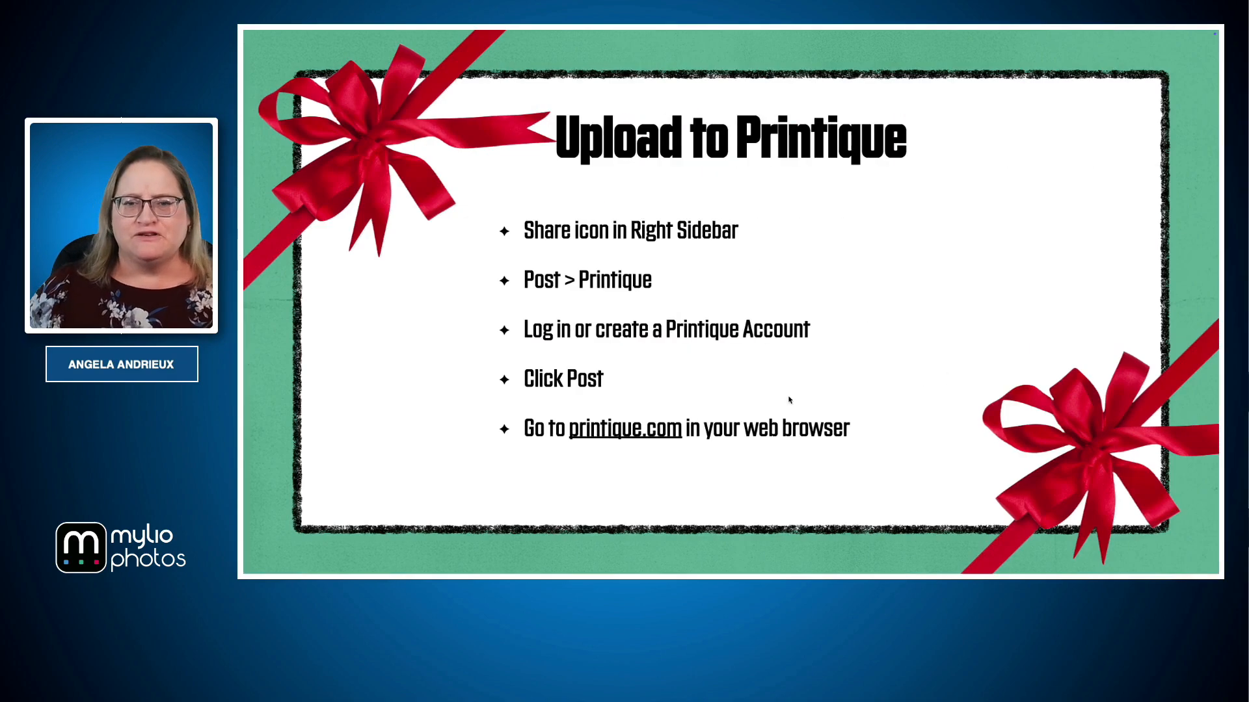
key("Right")
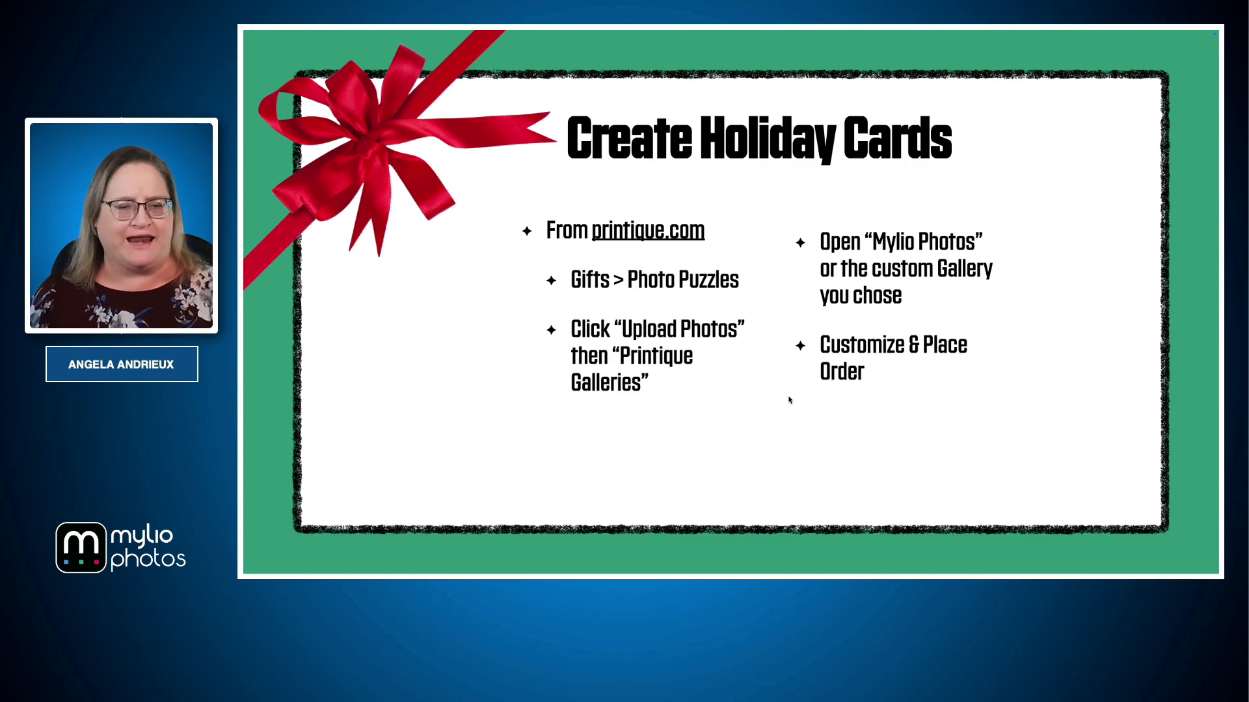
Switch to Safari and open the Custom Photo Puzzles product page from Printique's photo puzzle gifts.
key("super+Tab")
key("super+Tab")
key("super+Tab")
key("super+Tab")
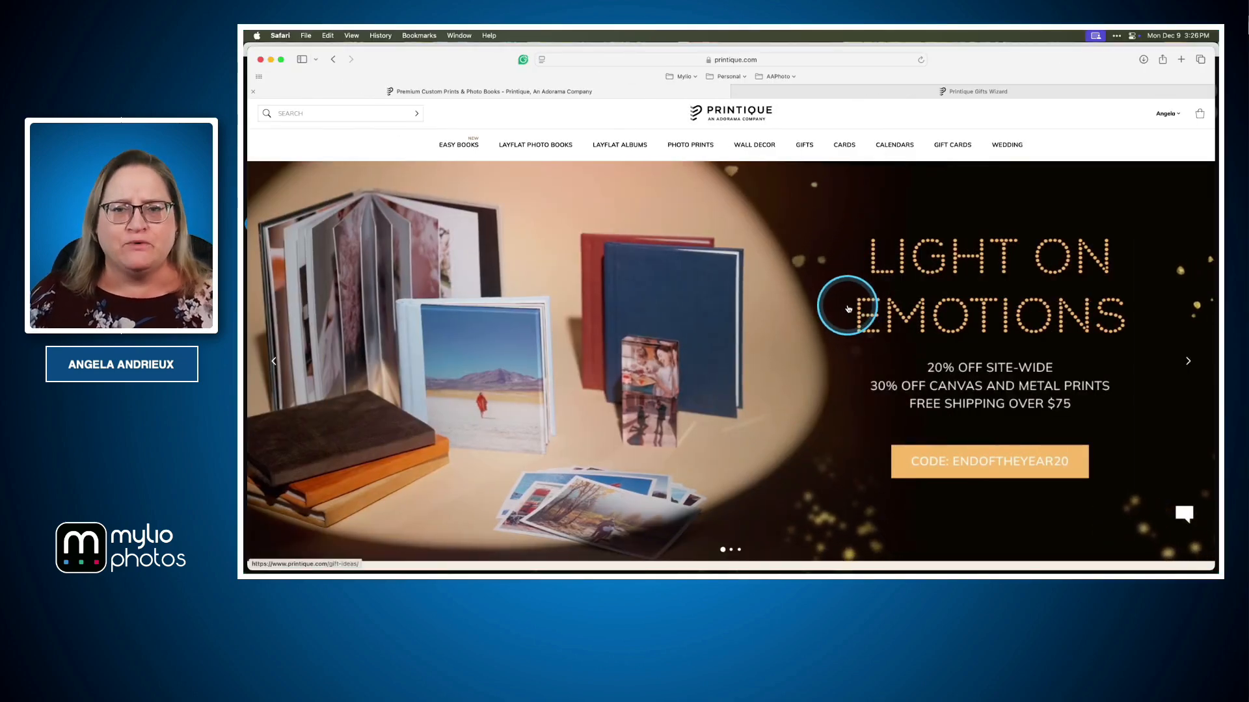
mouse_move(724, 153)
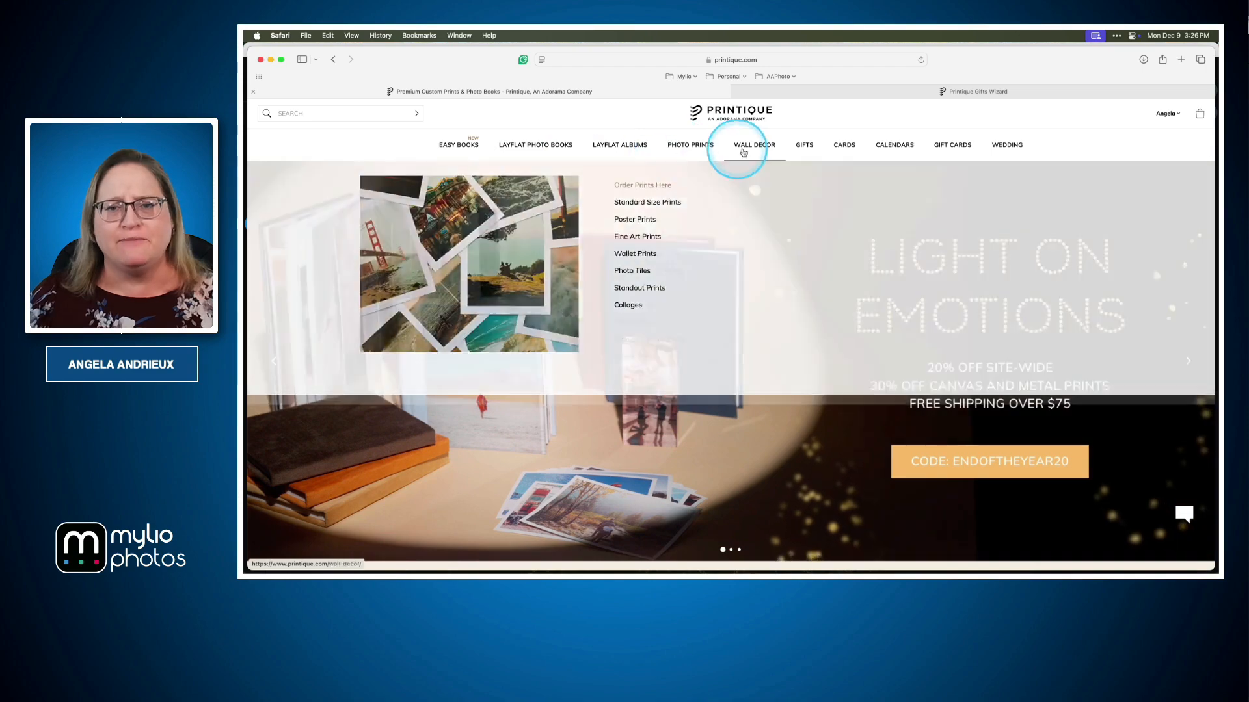
mouse_move(819, 148)
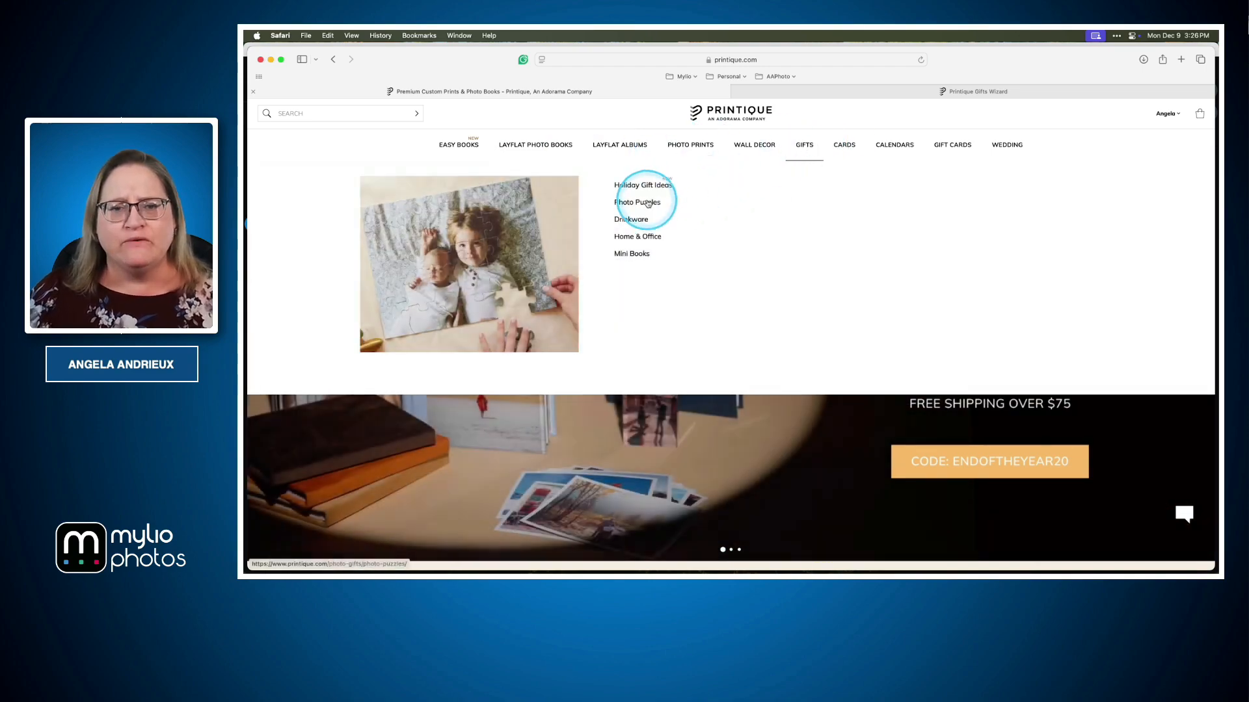
left_click(648, 204)
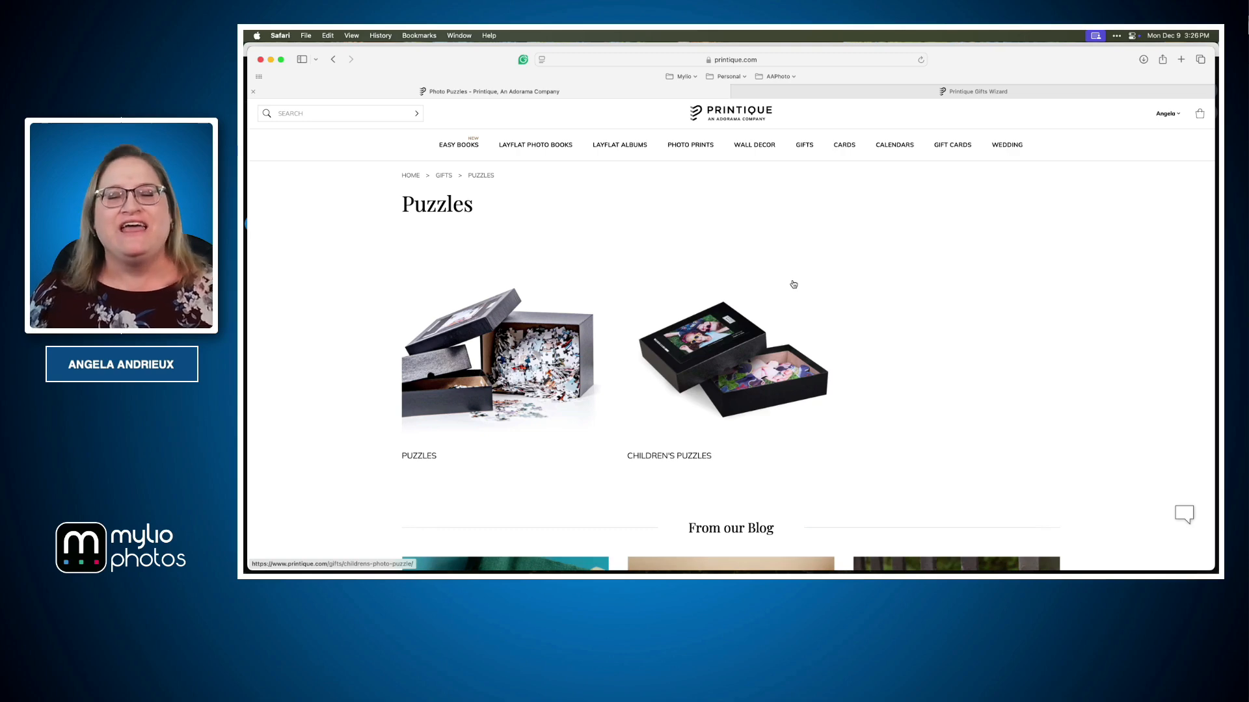
left_click(758, 287)
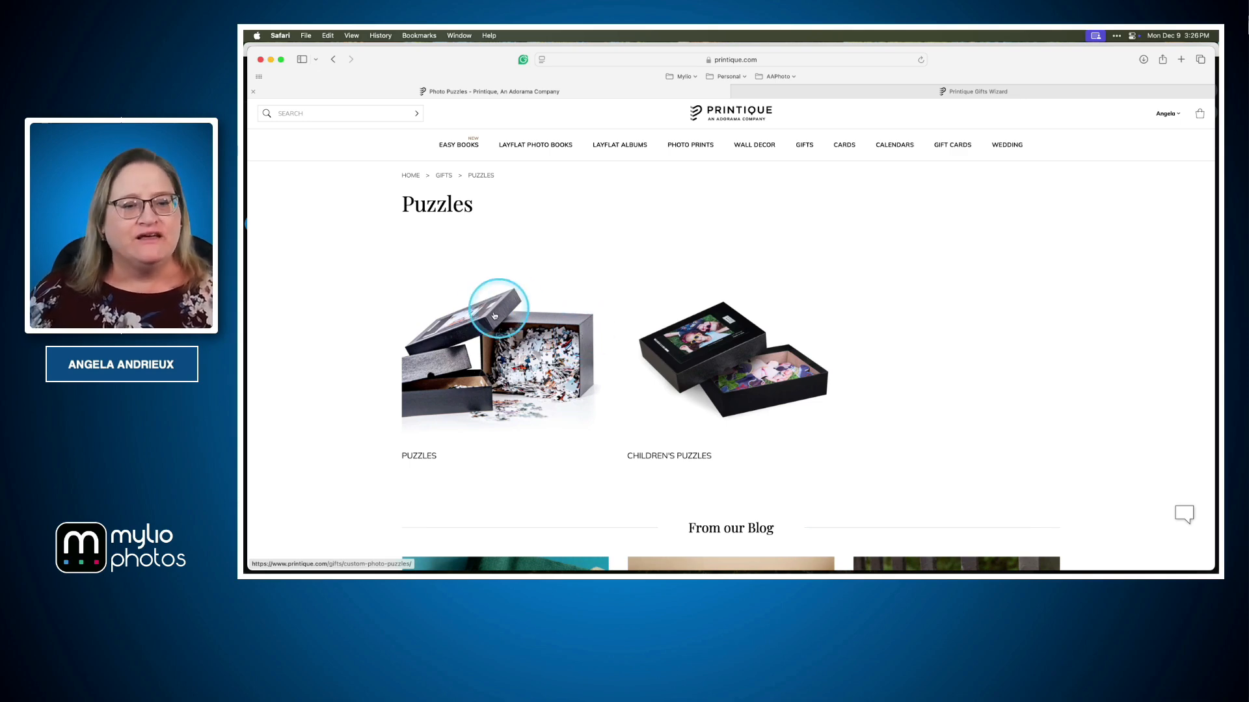
left_click(523, 360)
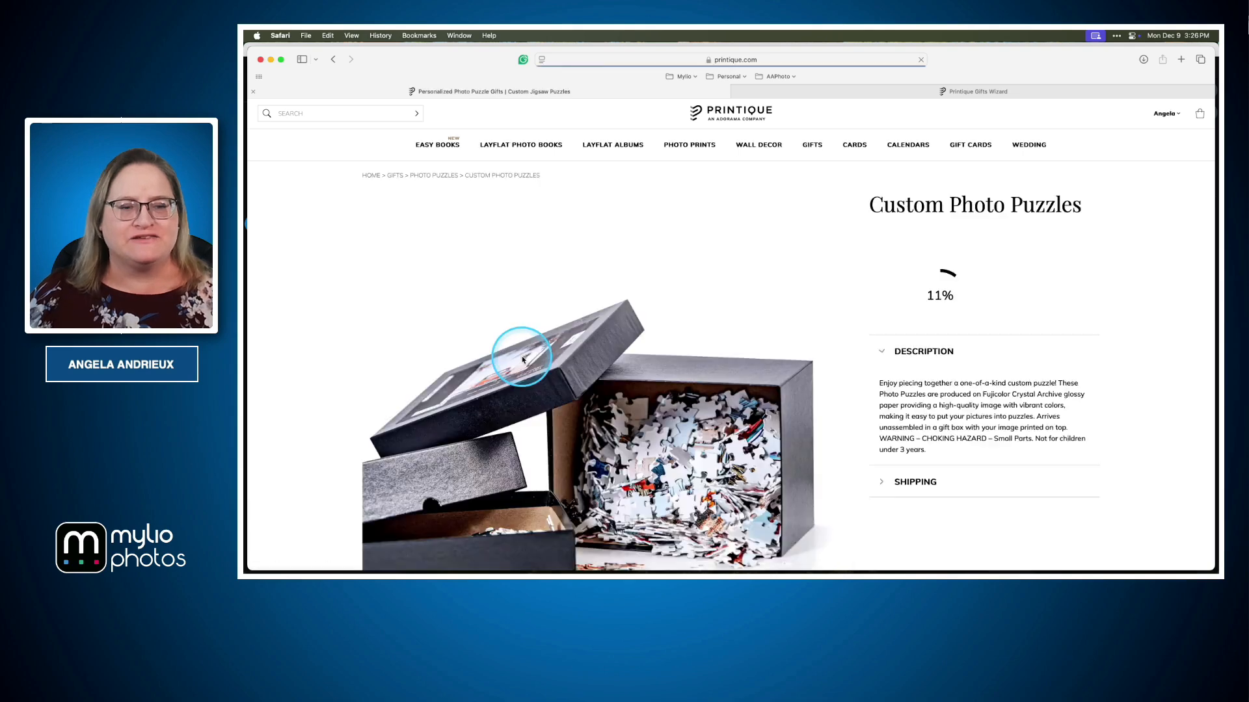
Choose the 20x20, 676 pieces puzzle size, start creating it and select its empty photo placeholder.
scroll(717, 295, "down", 2)
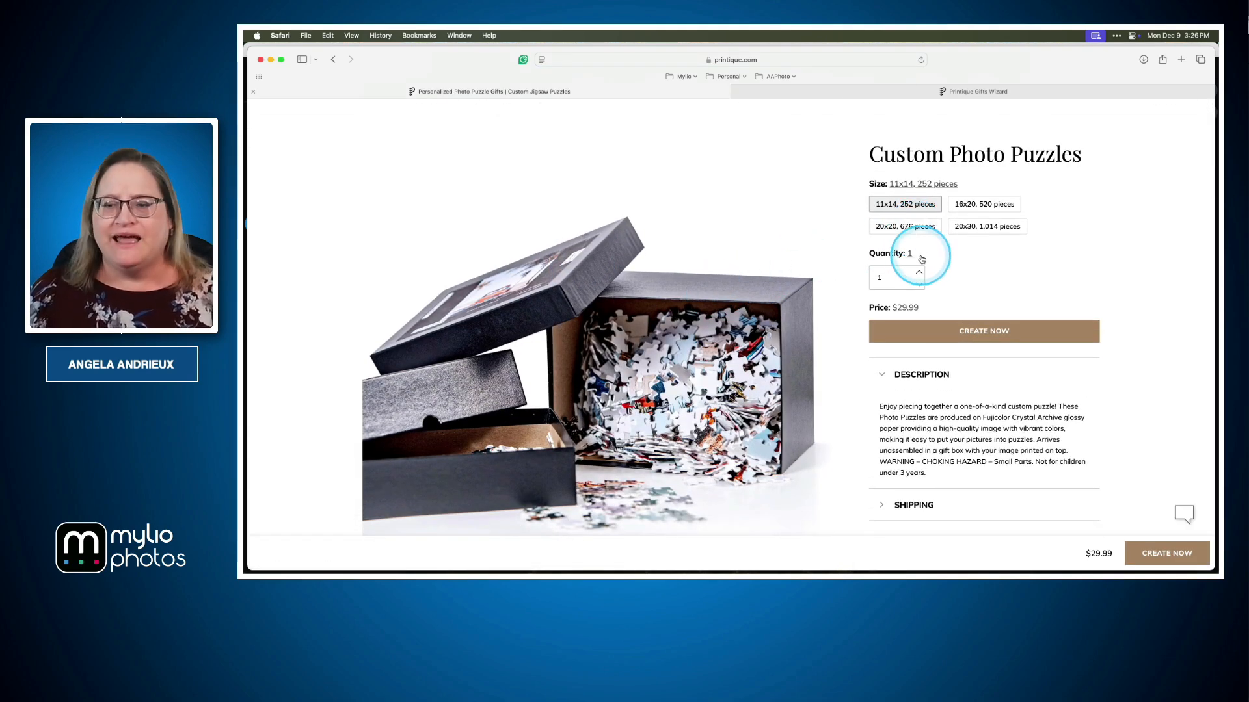
left_click(906, 227)
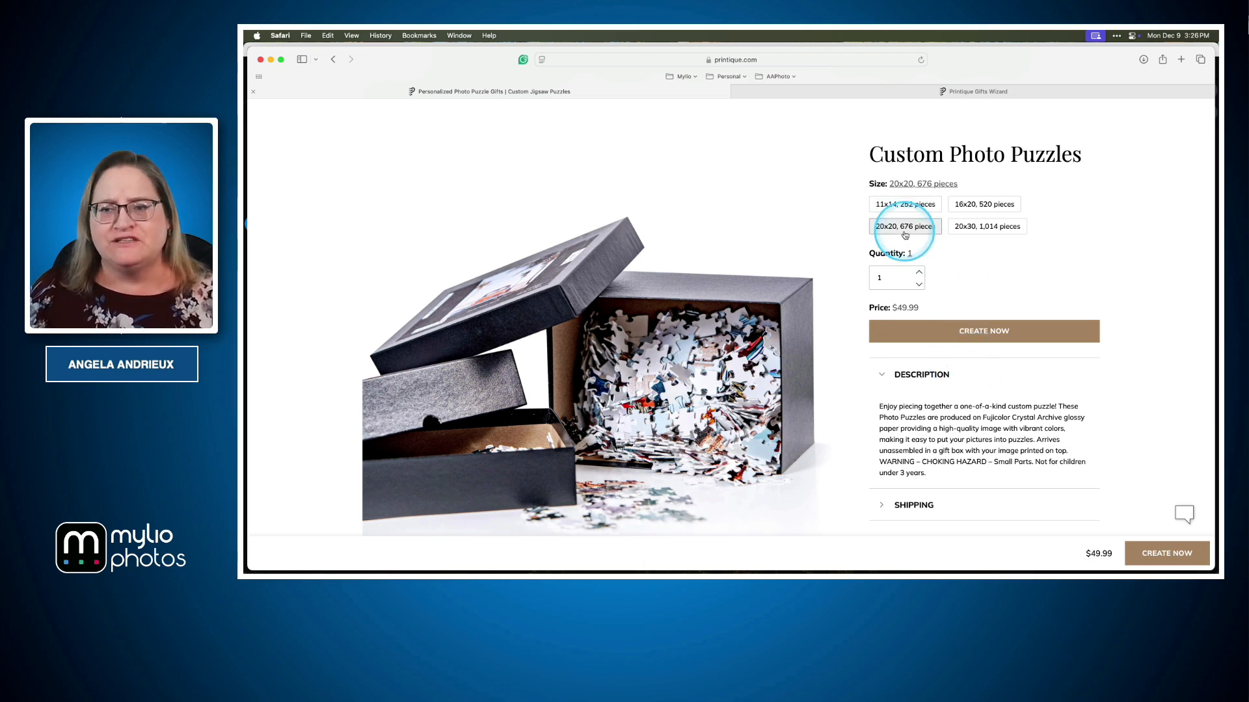
left_click(987, 328)
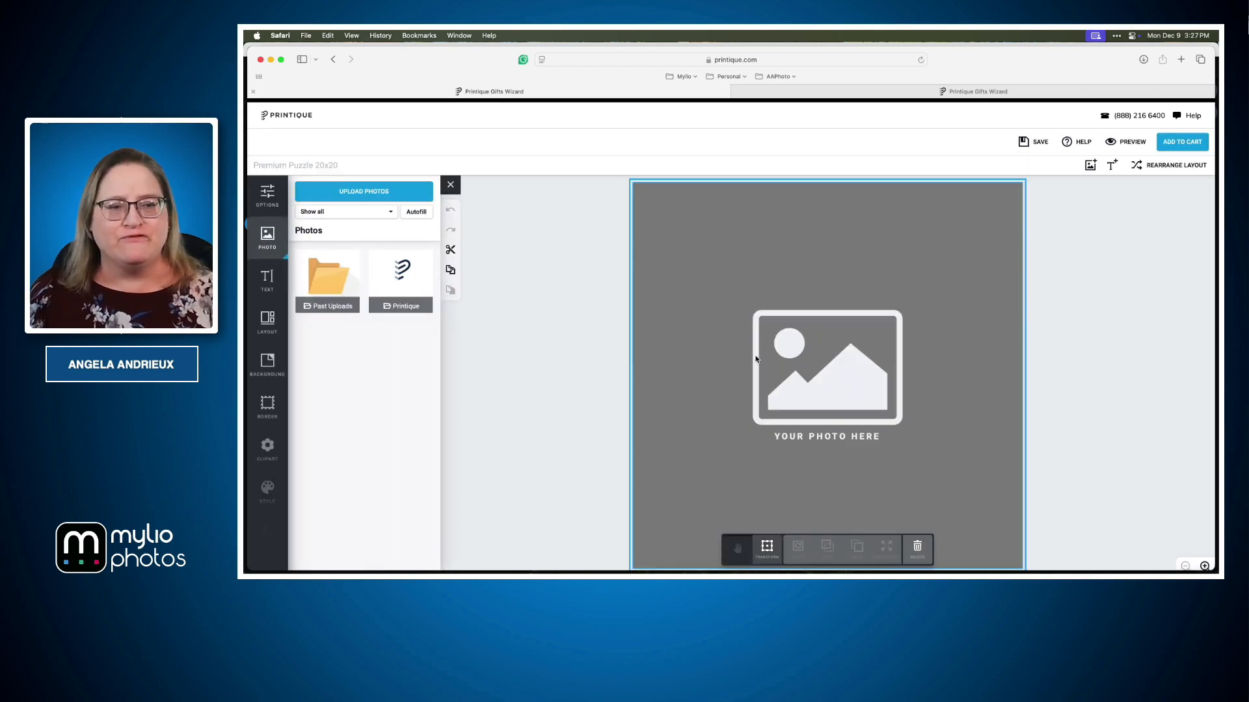
left_click(757, 357)
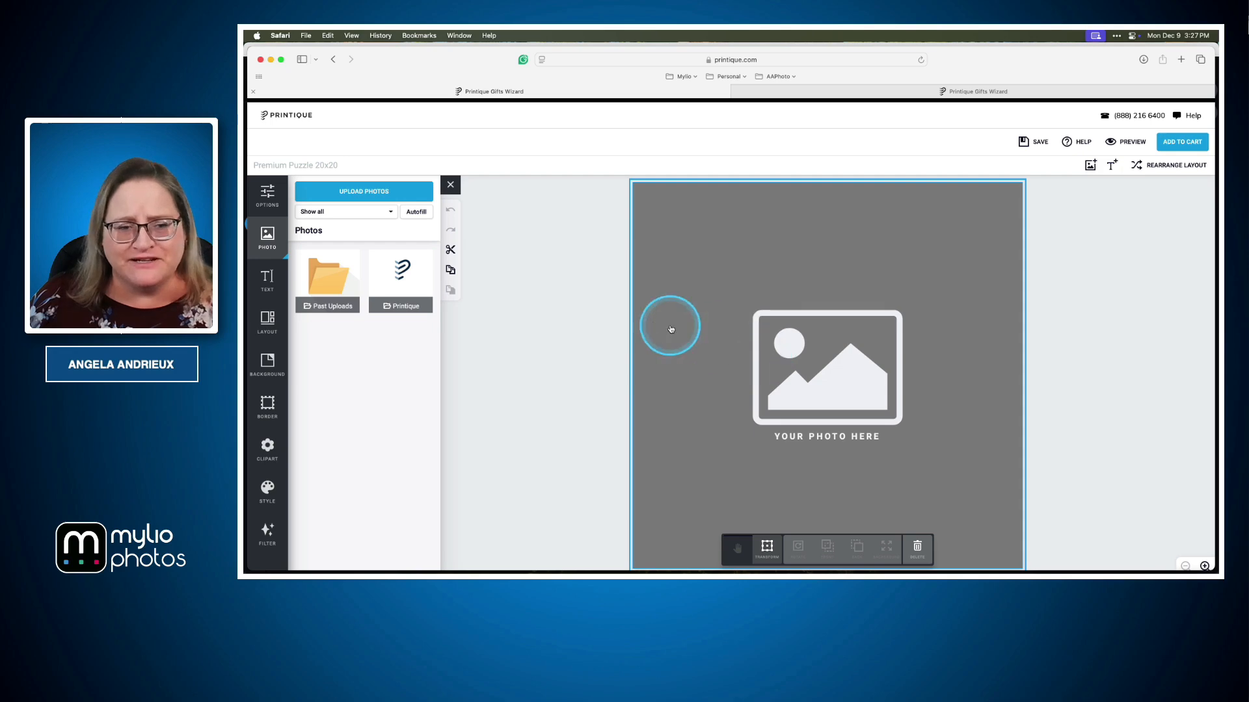
Fill the puzzle's empty placeholder with the first golden tree photo from the Mylio Photos gallery in the Printique folder.
left_click(404, 278)
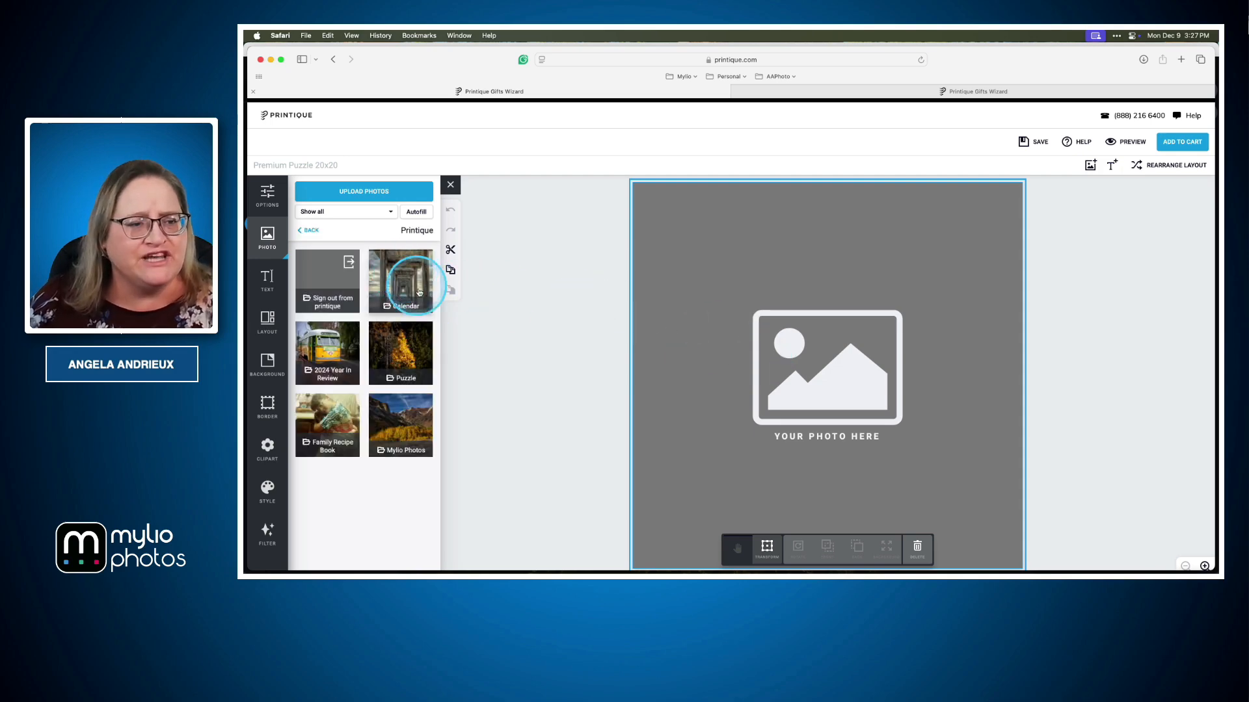
left_click(406, 428)
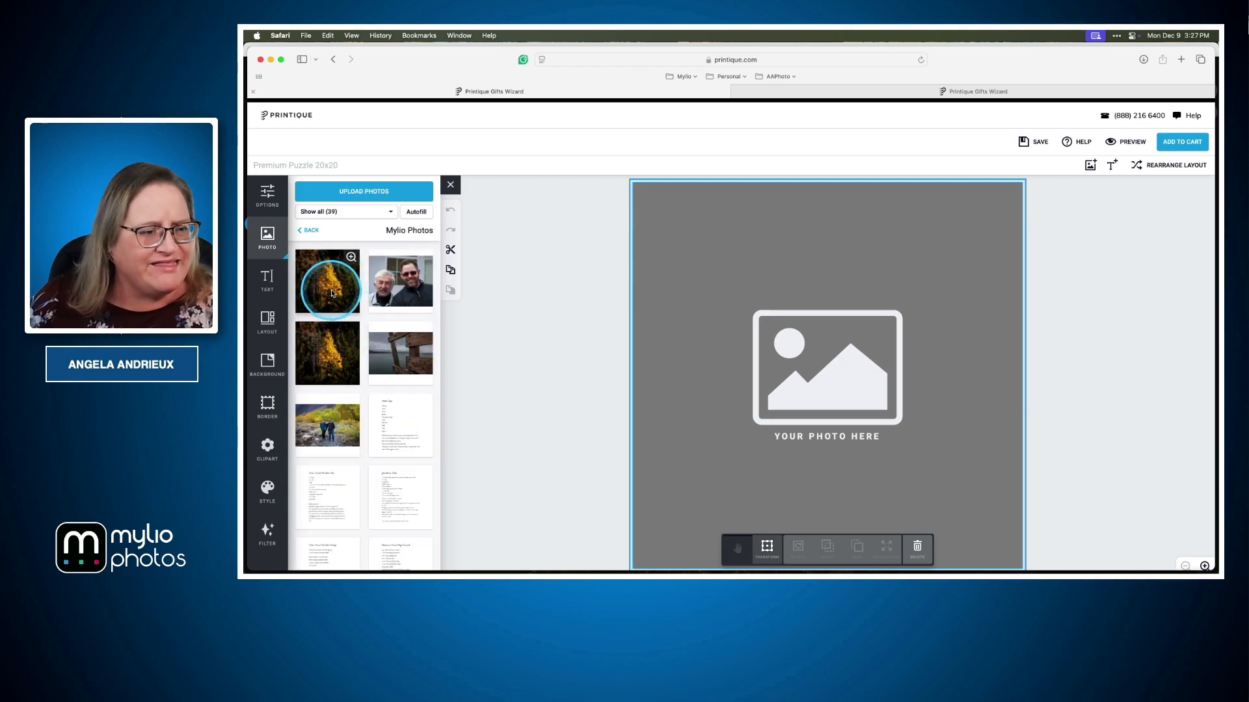
left_click_drag(321, 283, 793, 355)
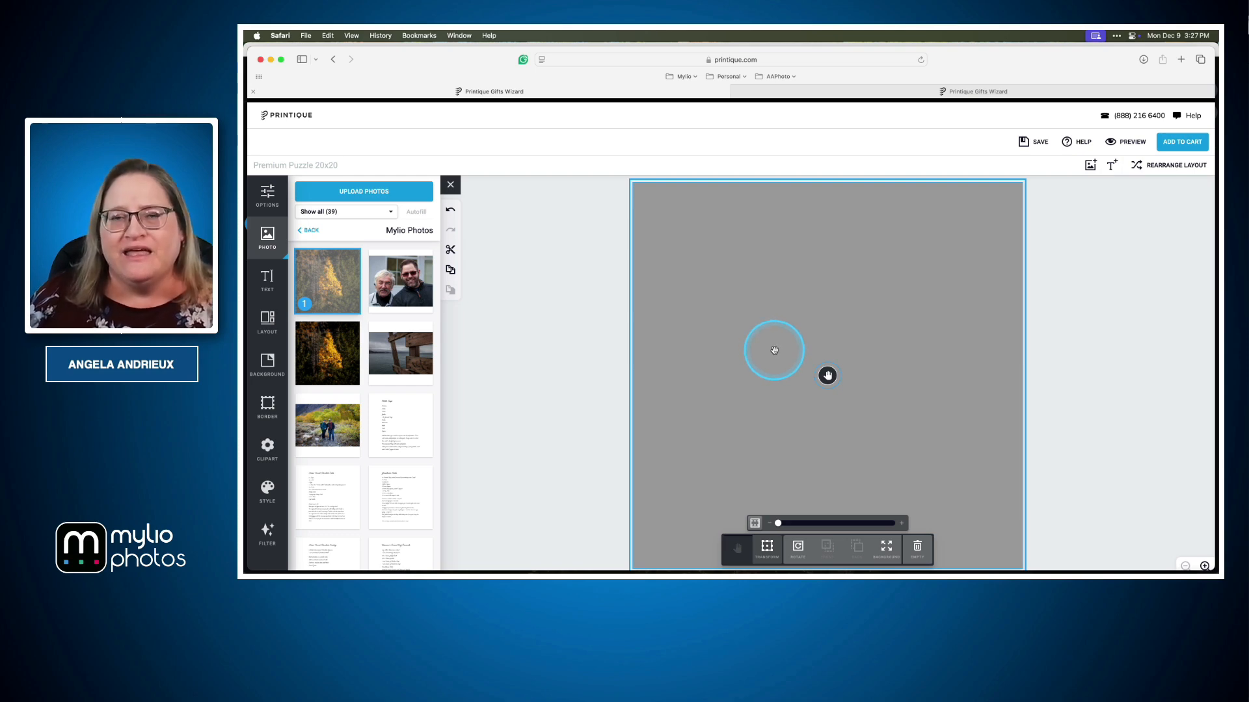
Switch to the other Printique Gifts Wizard project, preview its 20x20 puzzle and add it to the cart, confirming the review.
left_click(972, 95)
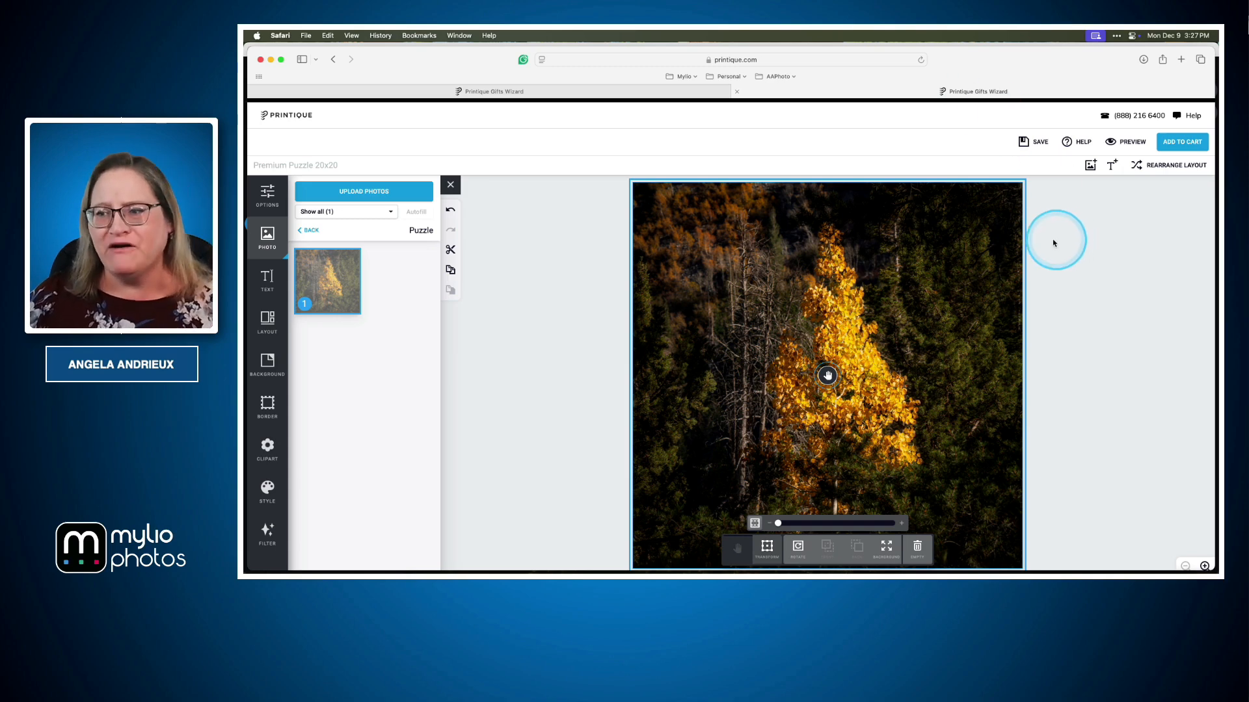
left_click(1124, 143)
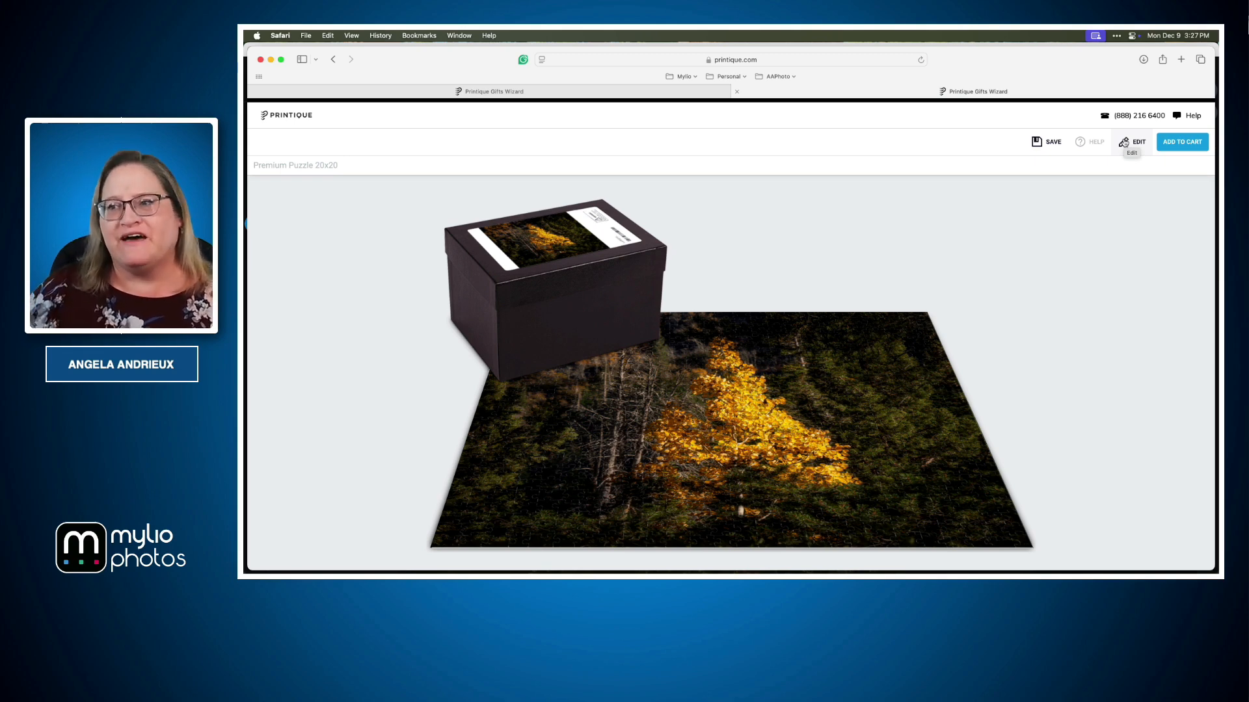
left_click(1184, 144)
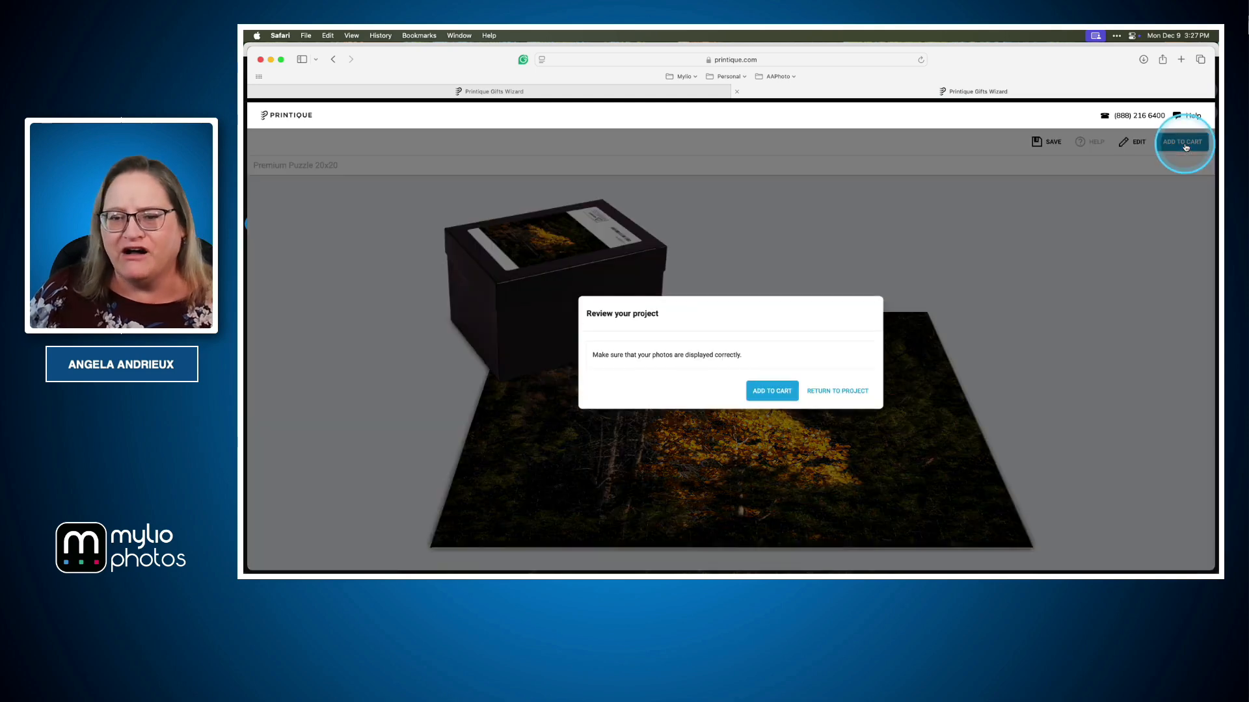
left_click(770, 390)
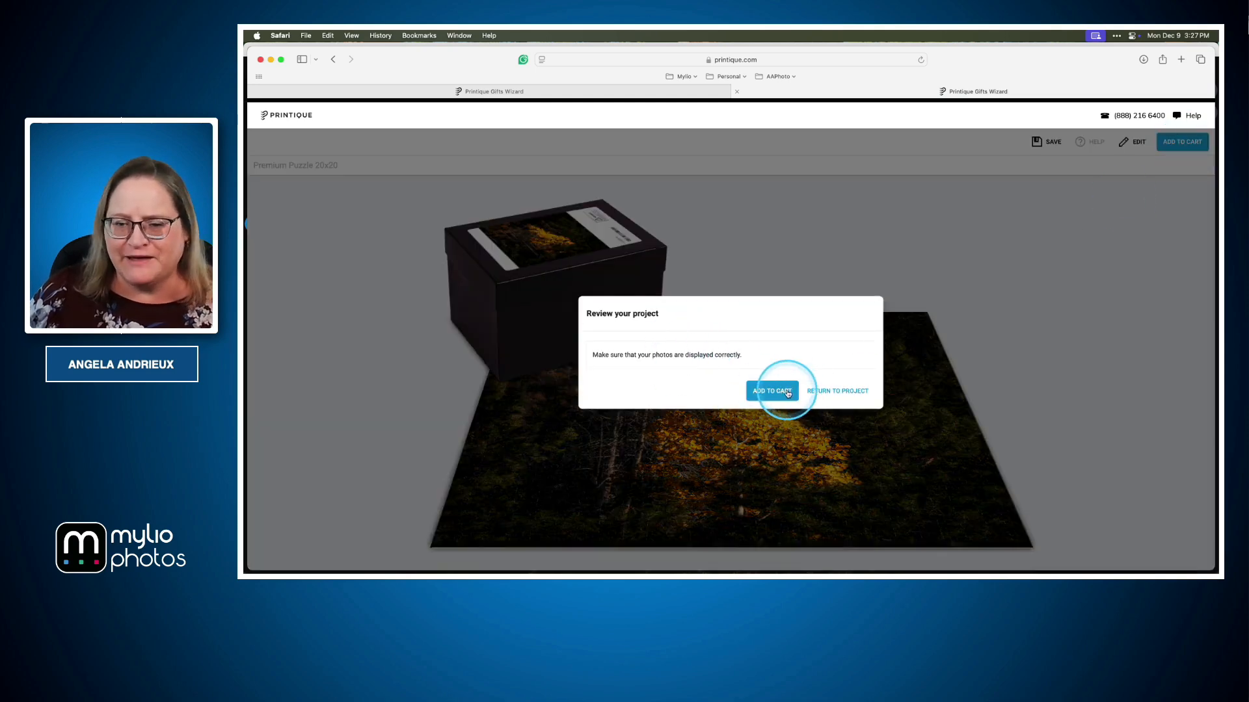